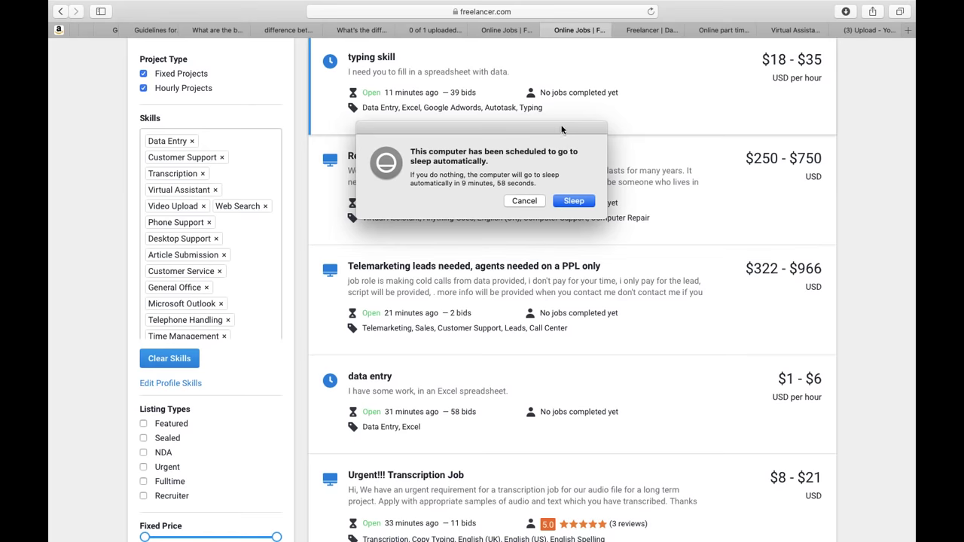
Cancel the computer's scheduled sleep and return to the loaded Freelancer job listings.
left_click(534, 202)
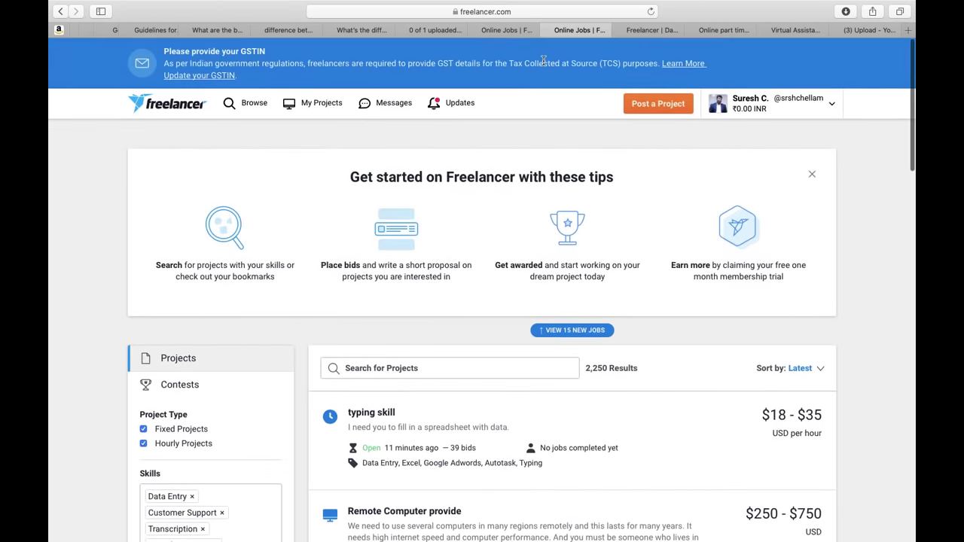
left_click(506, 30)
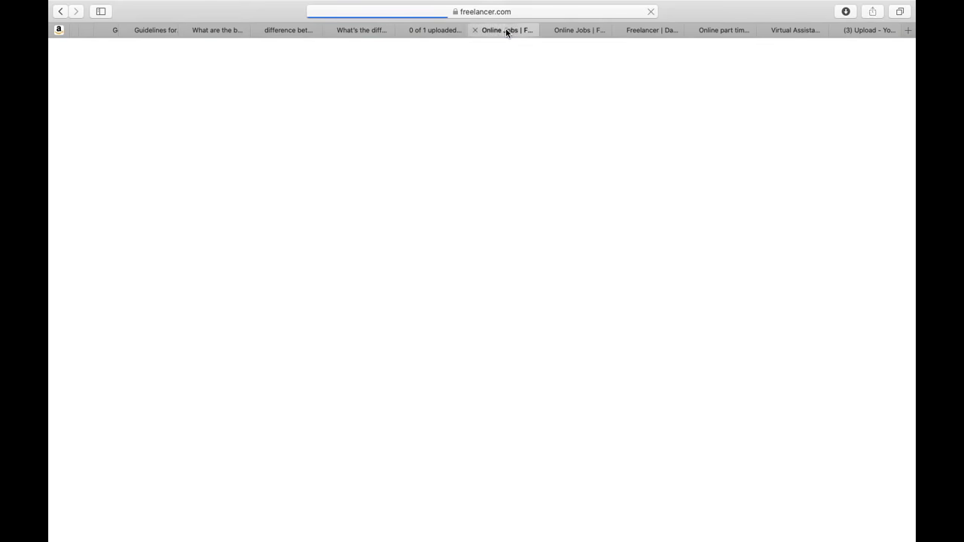
left_click(571, 31)
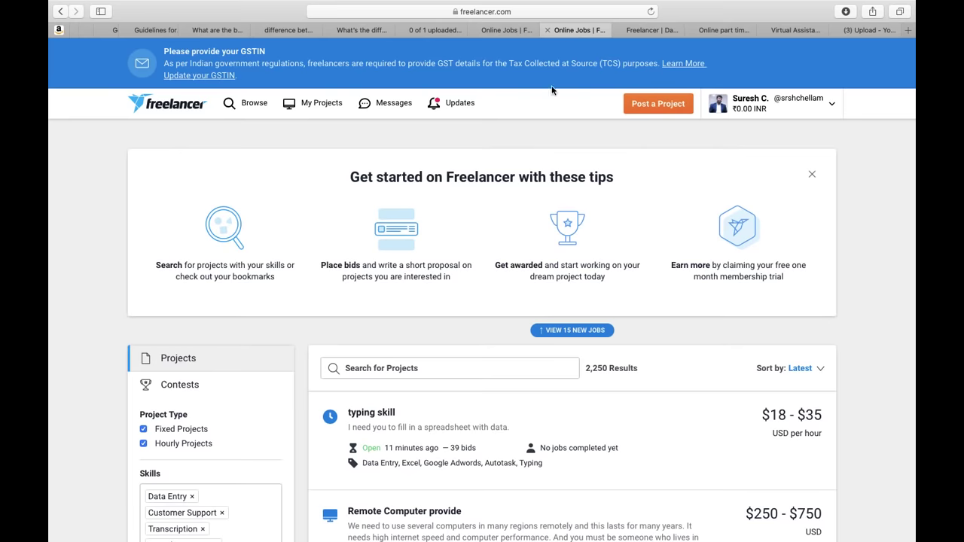
scroll(516, 171, "down", 2)
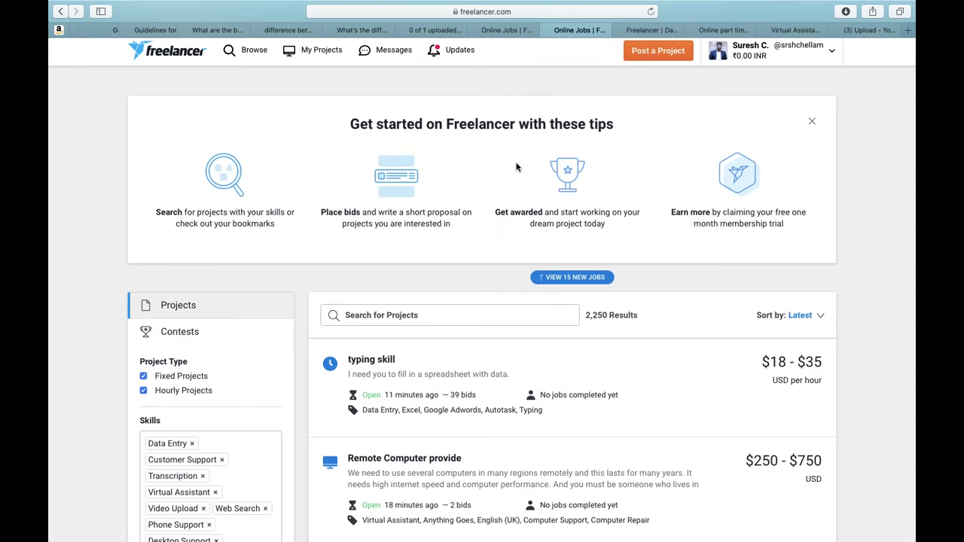
left_click(497, 28)
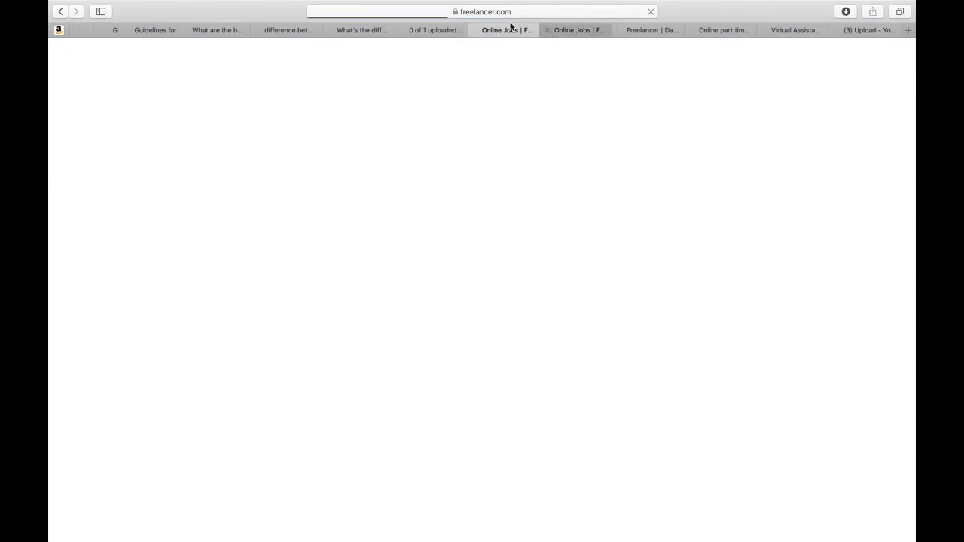
left_click(569, 30)
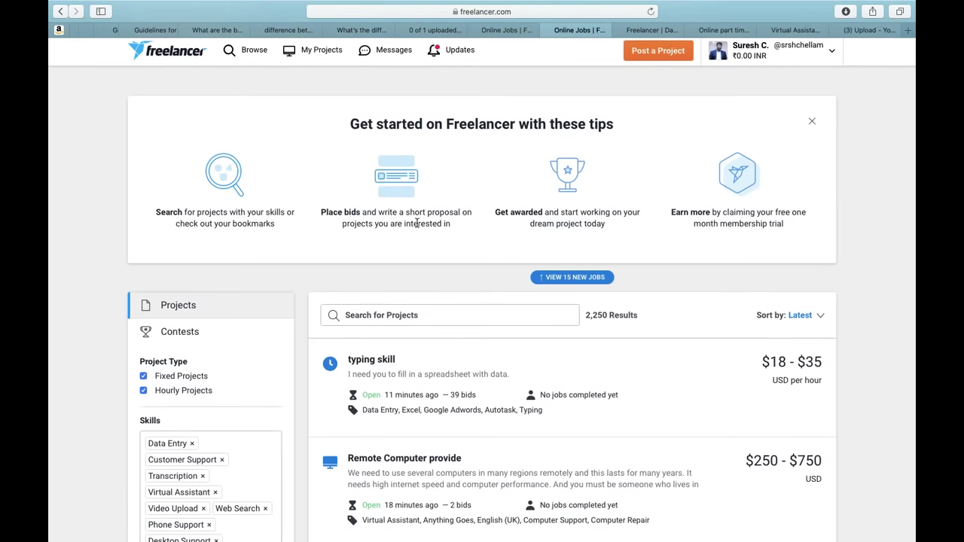
Examine the project listings and the full list of skills selected in the project filter.
scroll(219, 214, "down", 5)
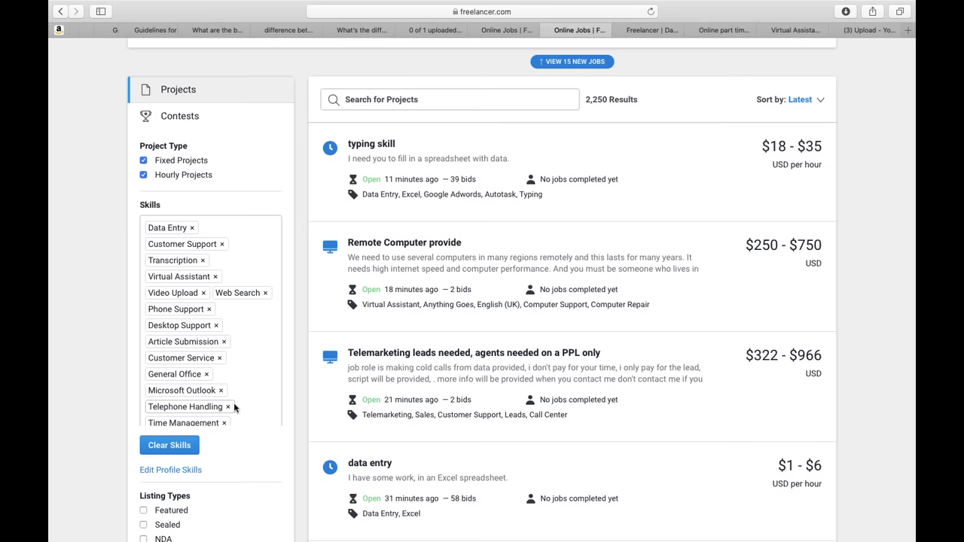
scroll(233, 406, "down", 3)
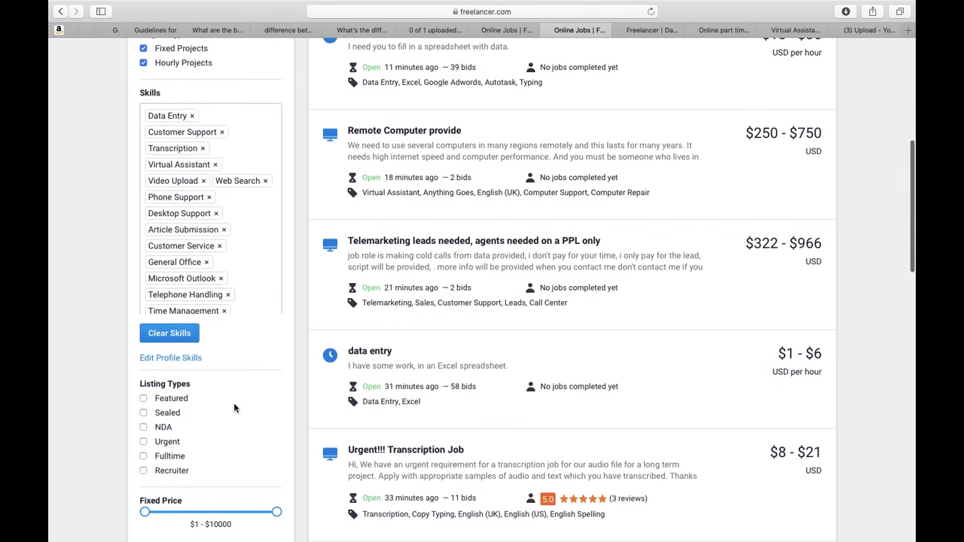
scroll(234, 407, "down", 1)
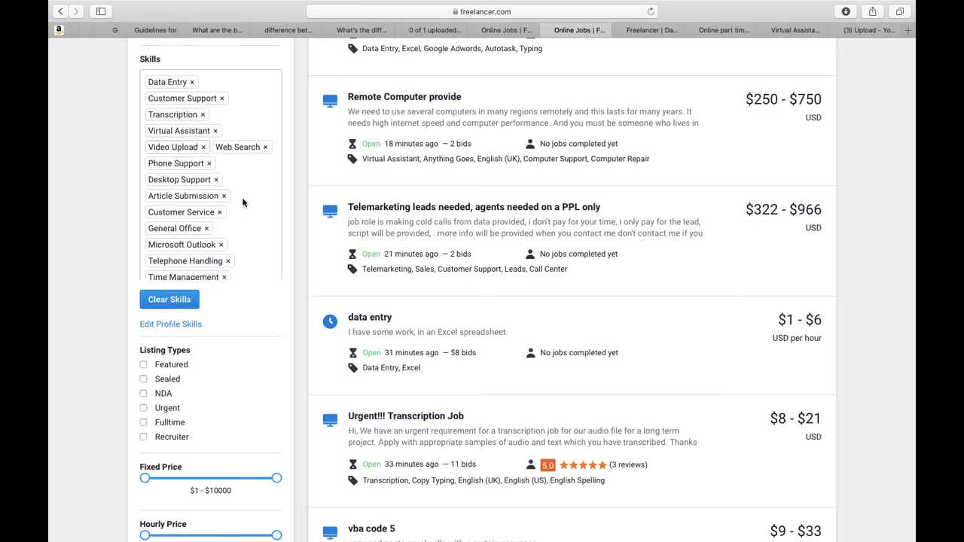
scroll(242, 202, "down", 2)
scroll(242, 201, "down", 5)
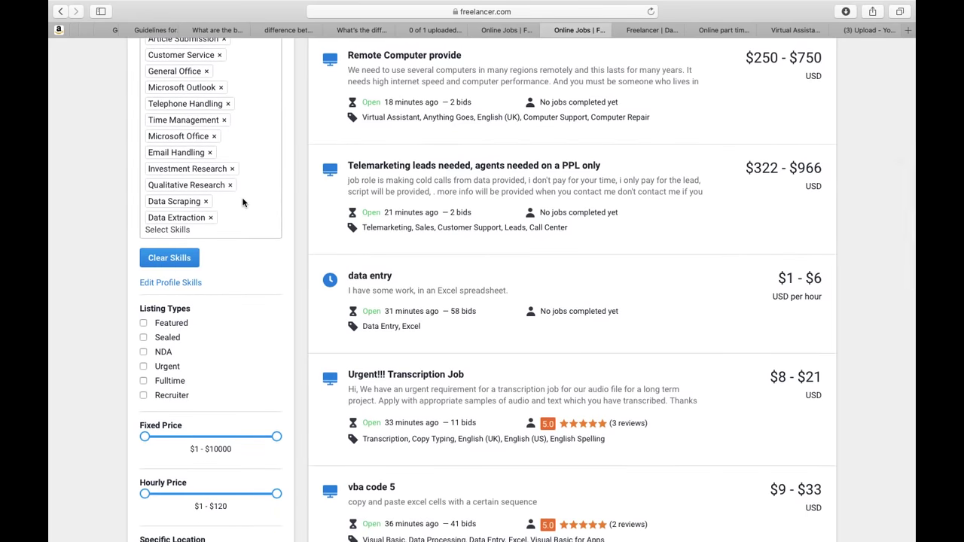
scroll(242, 202, "up", 10)
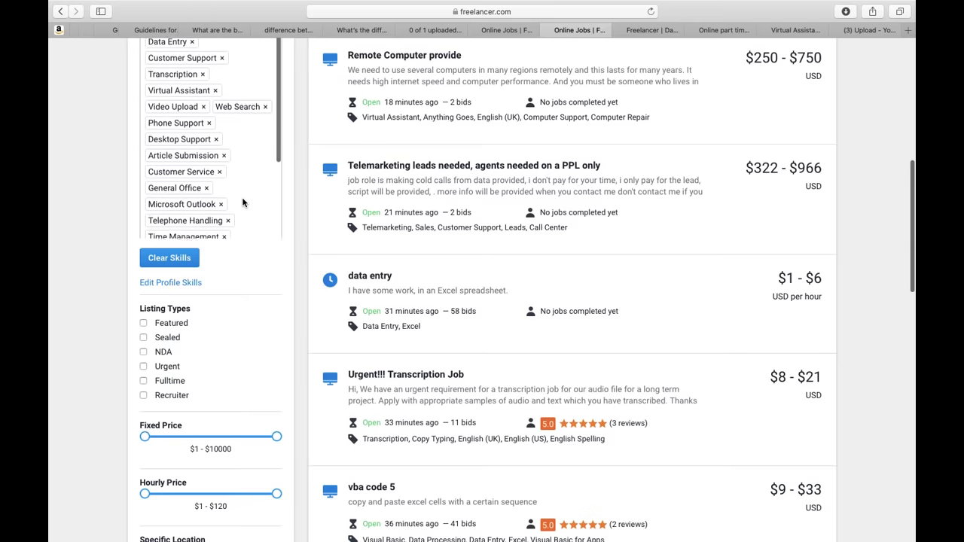
Go back from the job listings to the Plus Membership free trial page.
scroll(344, 263, "left", 5)
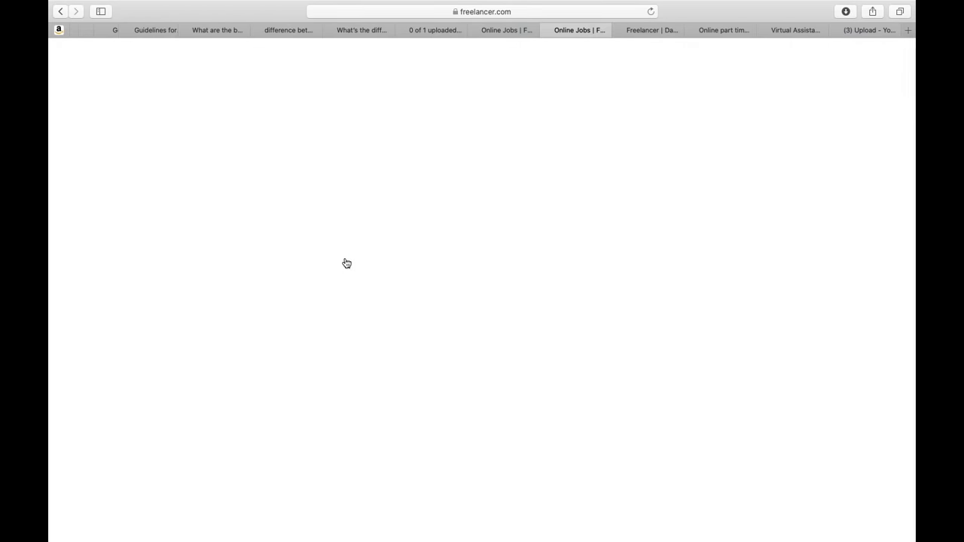
key("ctrl+Right")
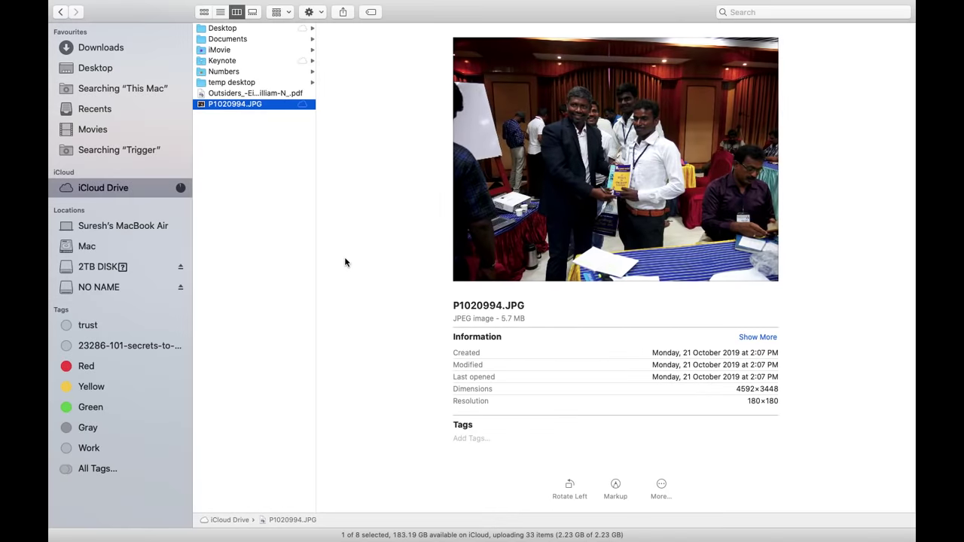
key("ctrl+Left")
left_click(495, 31)
left_click(566, 34)
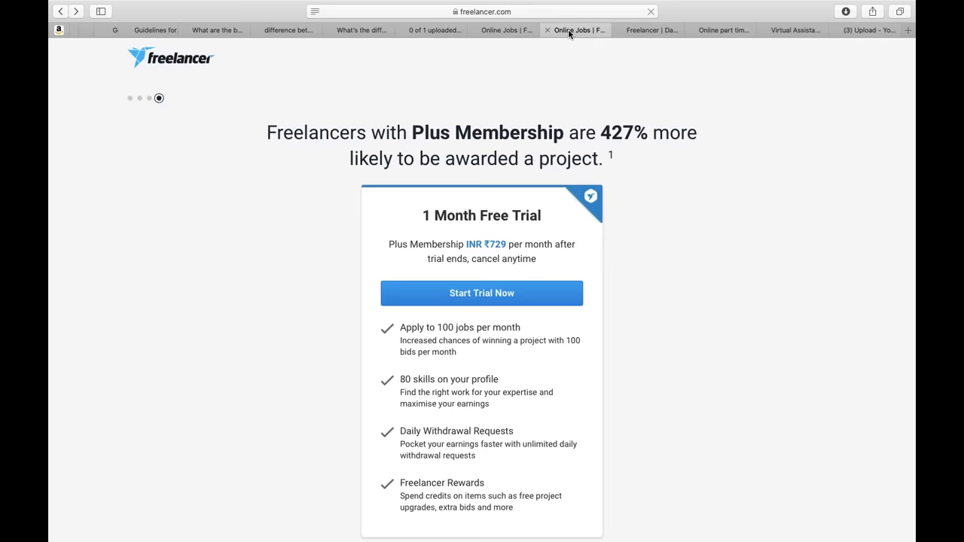
Review the Plus Membership trial benefits and frequently asked questions, and skip the offer for now.
scroll(581, 286, "down", 5)
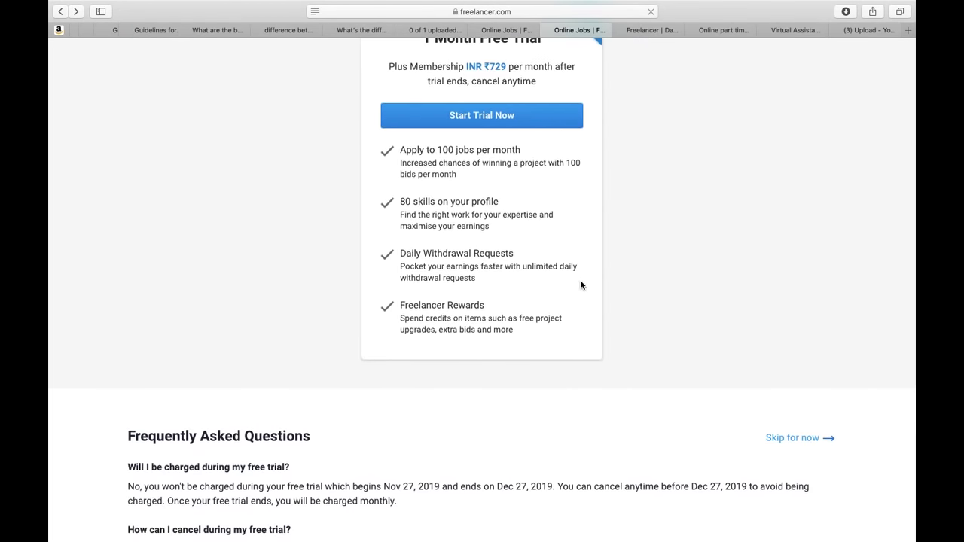
scroll(580, 284, "up", 3)
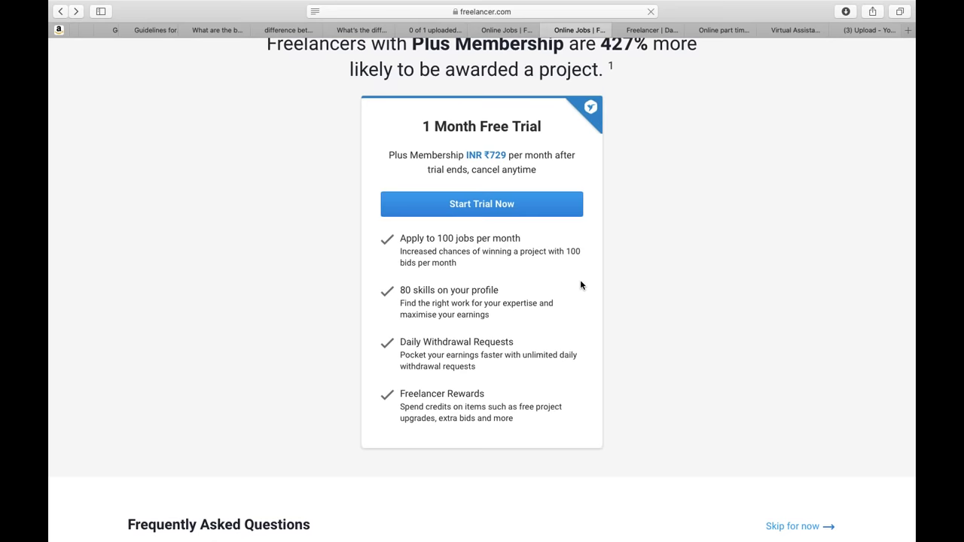
scroll(580, 285, "down", 5)
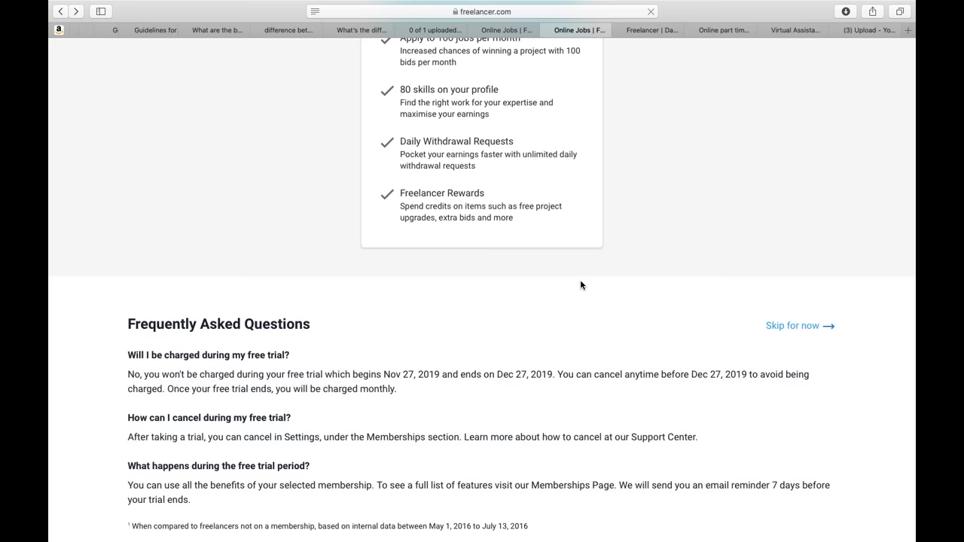
scroll(580, 284, "up", 5)
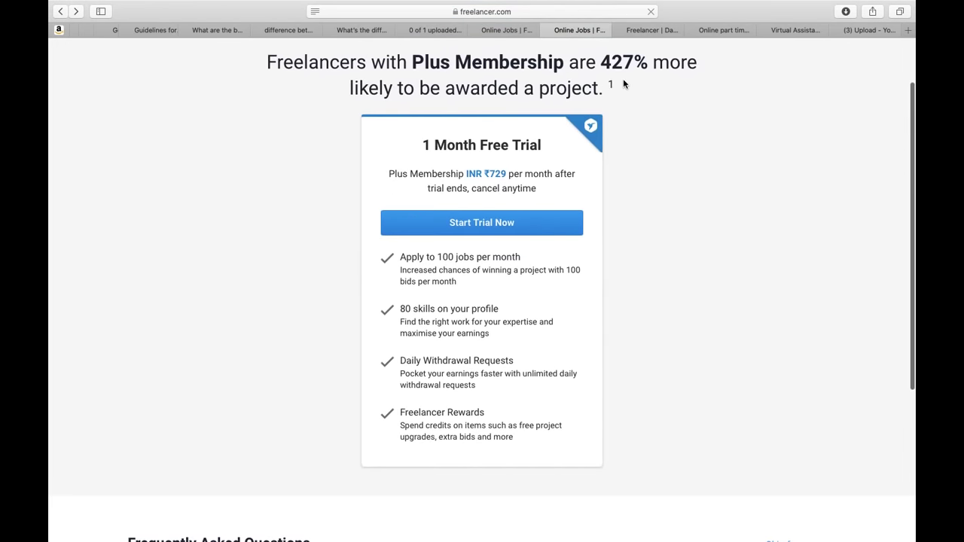
scroll(526, 184, "down", 5)
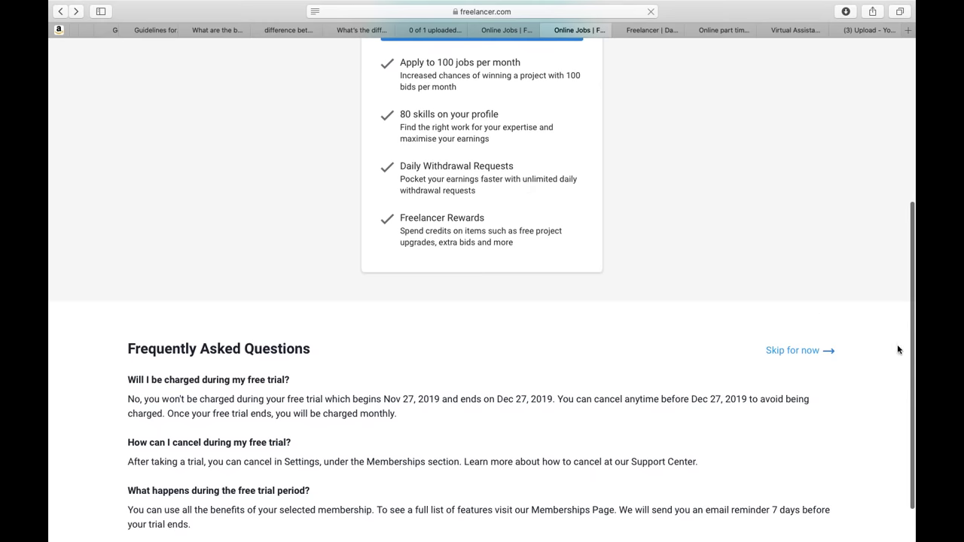
left_click(798, 353)
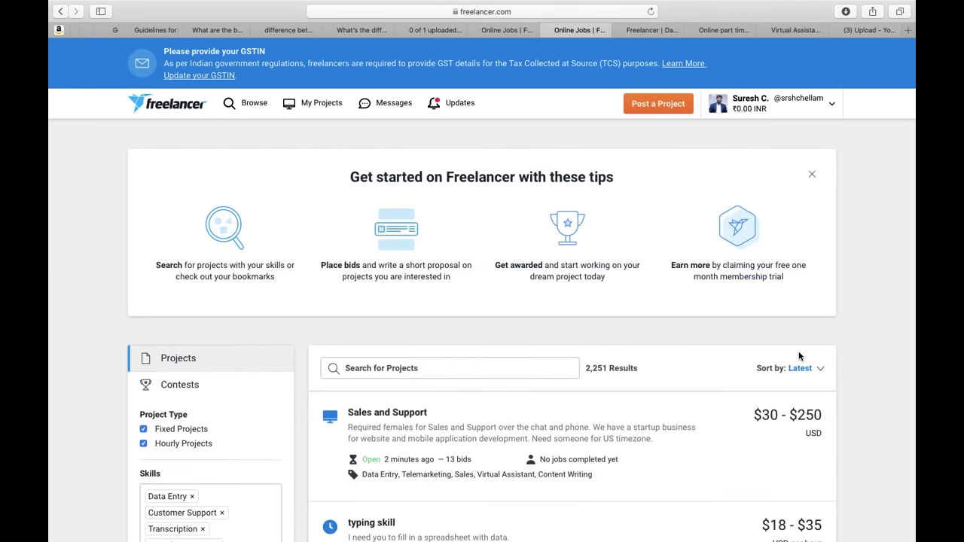
Browse the latest project listings and open the Sales and Support project.
scroll(799, 351, "down", 4)
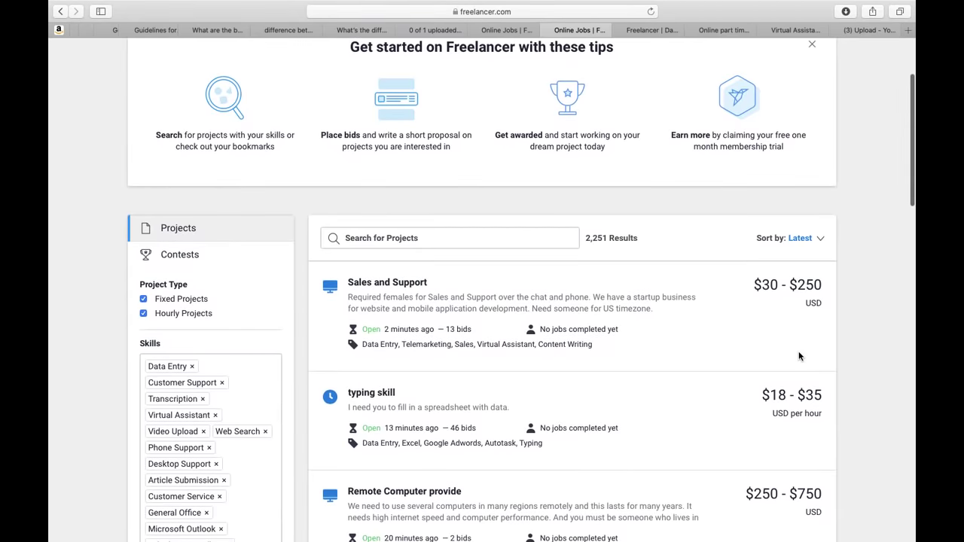
scroll(799, 351, "down", 2)
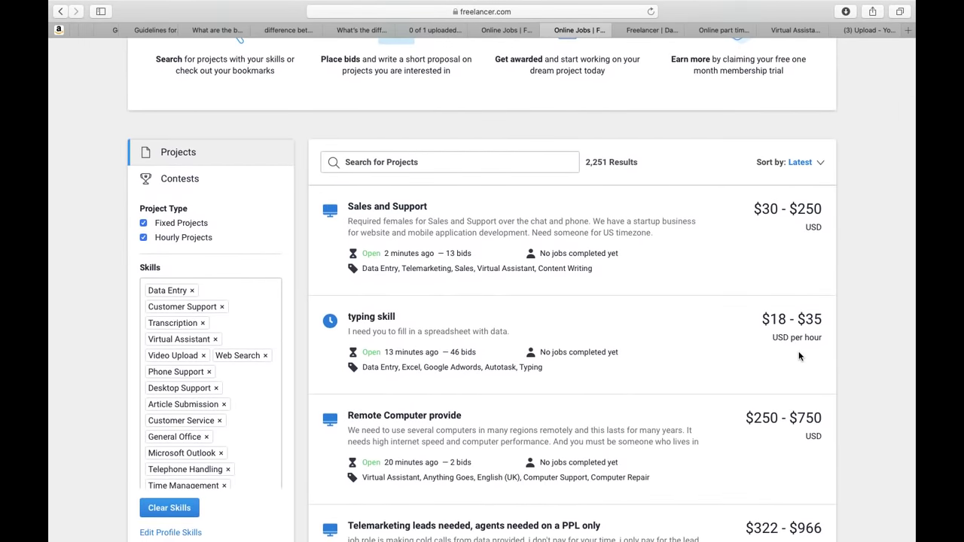
scroll(450, 214, "down", 4)
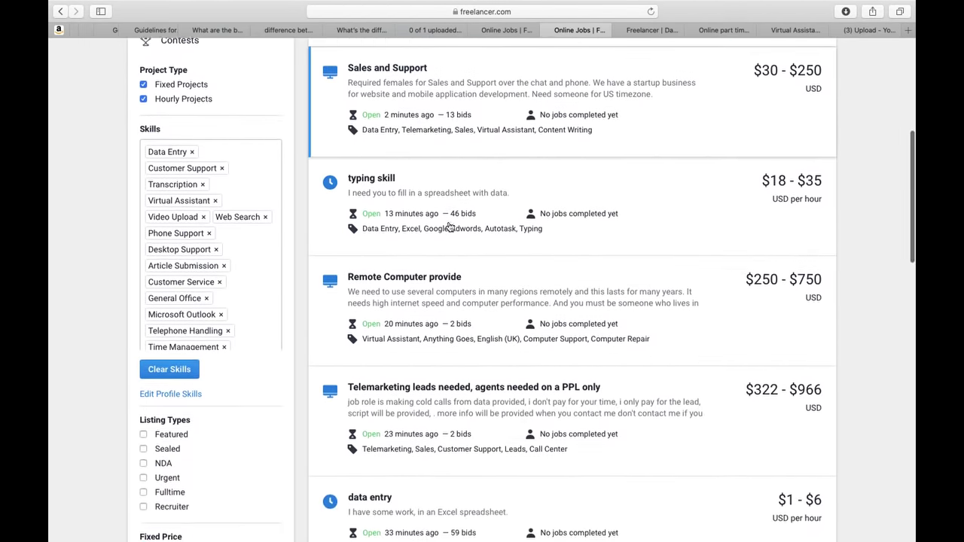
scroll(450, 226, "down", 1)
scroll(467, 234, "down", 3)
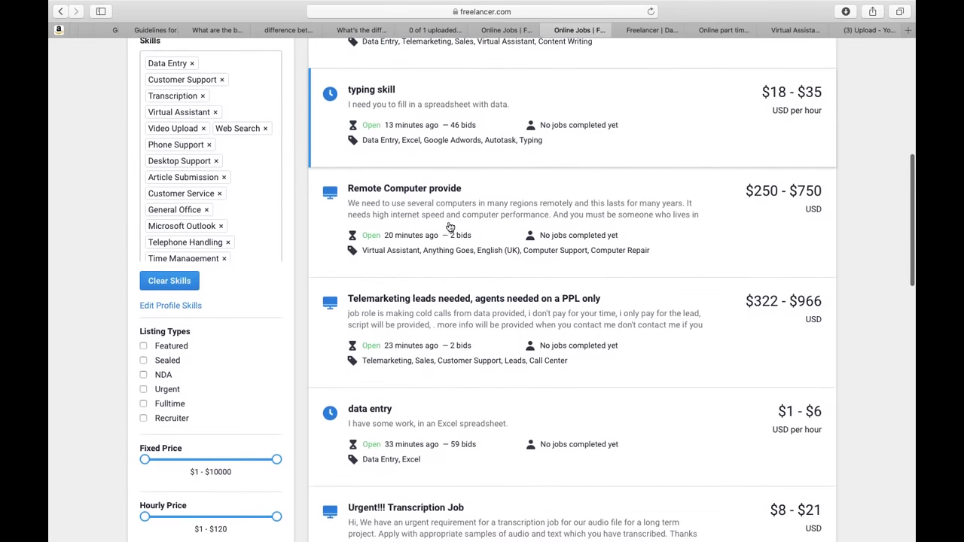
scroll(573, 306, "down", 7)
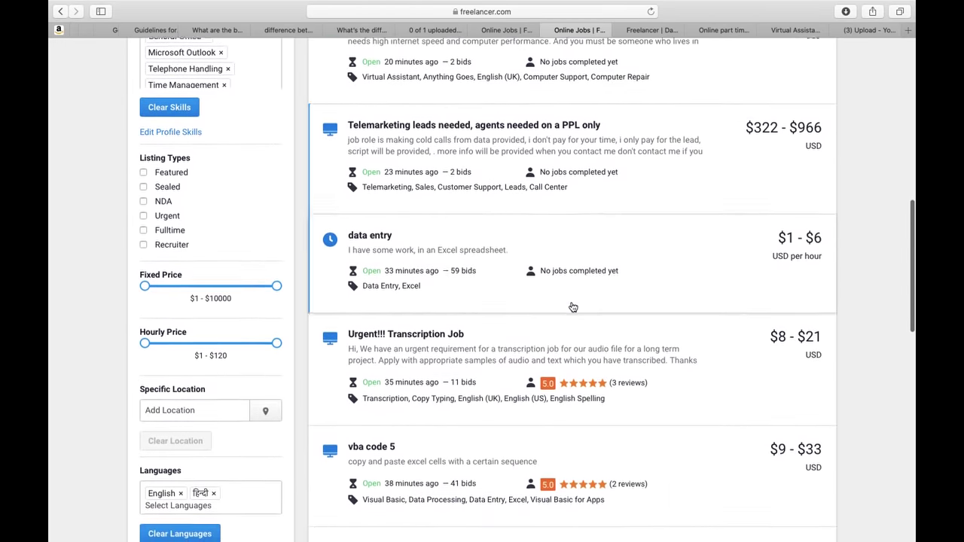
scroll(572, 307, "up", 14)
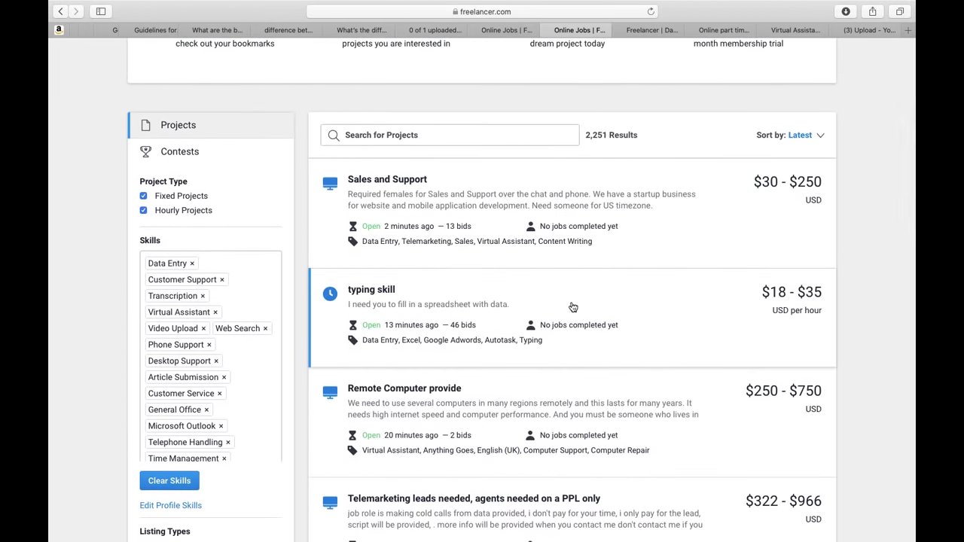
left_click(474, 198)
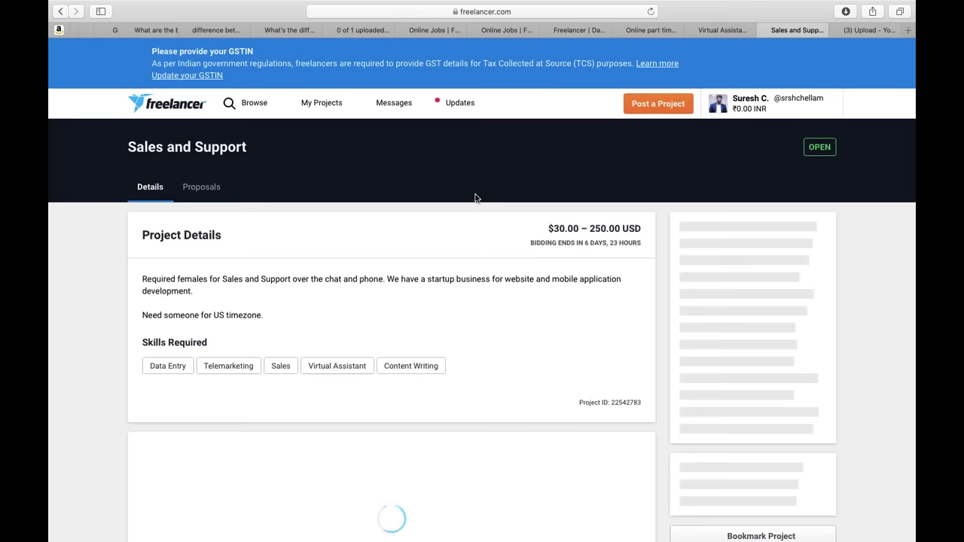
Review the Sales and Support project's description, required skills, employer verification and bid form, including the bid amount field.
scroll(474, 198, "down", 3)
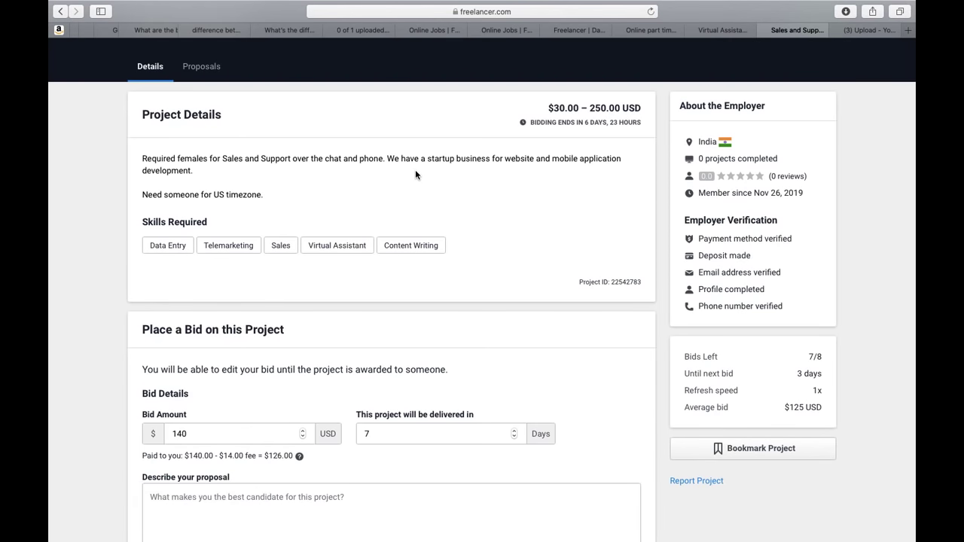
scroll(415, 175, "down", 1)
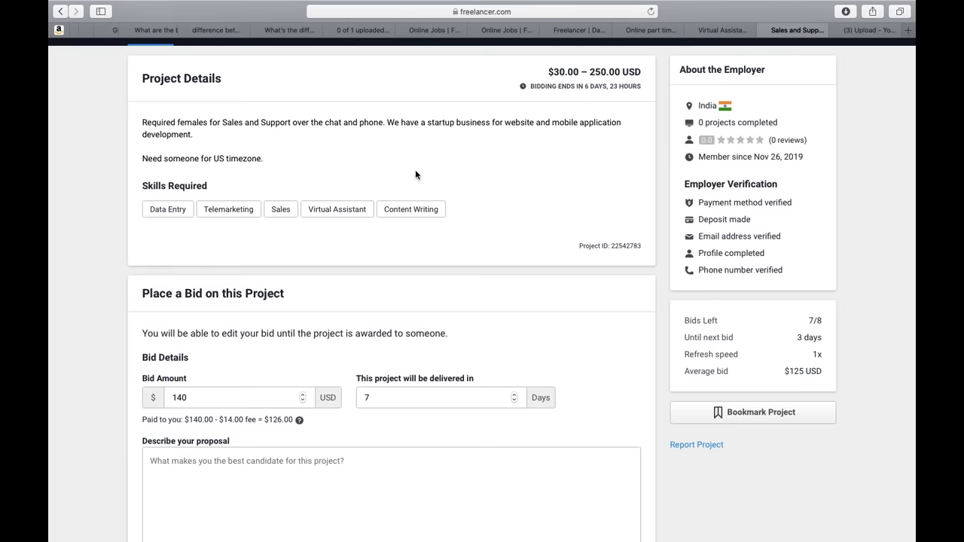
scroll(415, 174, "down", 2)
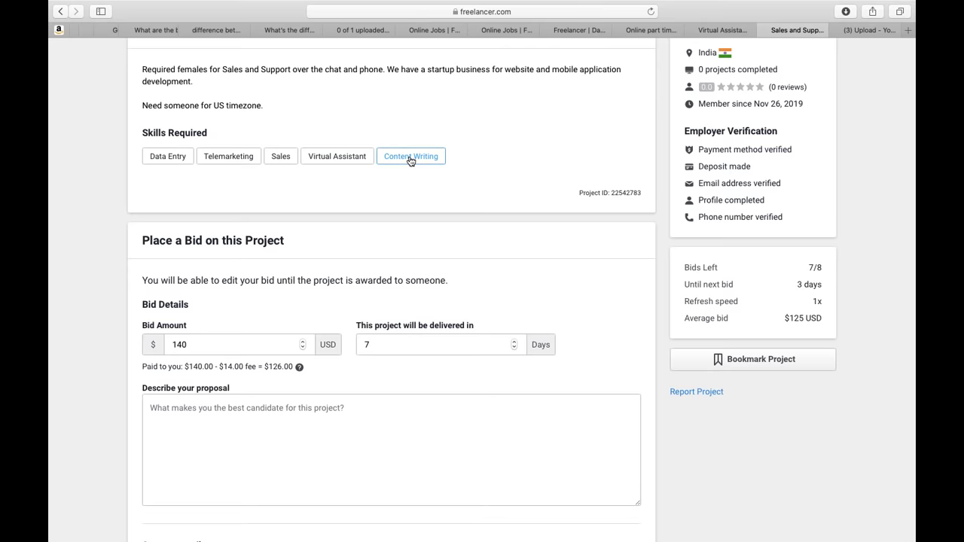
scroll(410, 160, "down", 2)
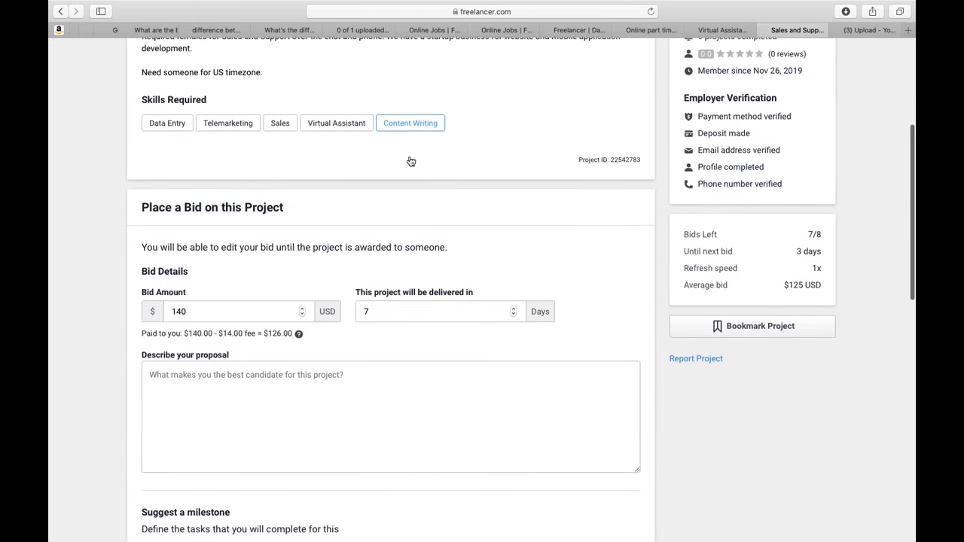
scroll(388, 138, "up", 6)
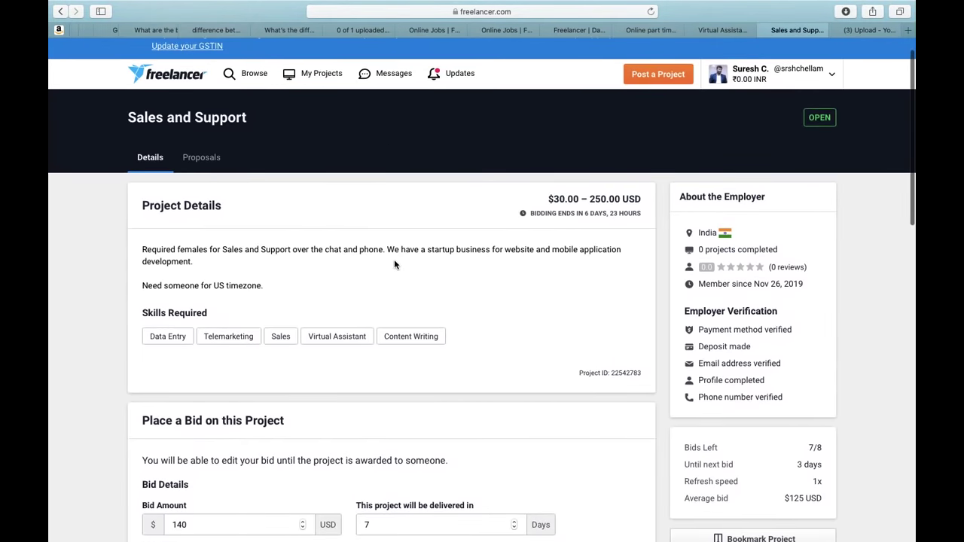
scroll(394, 263, "down", 7)
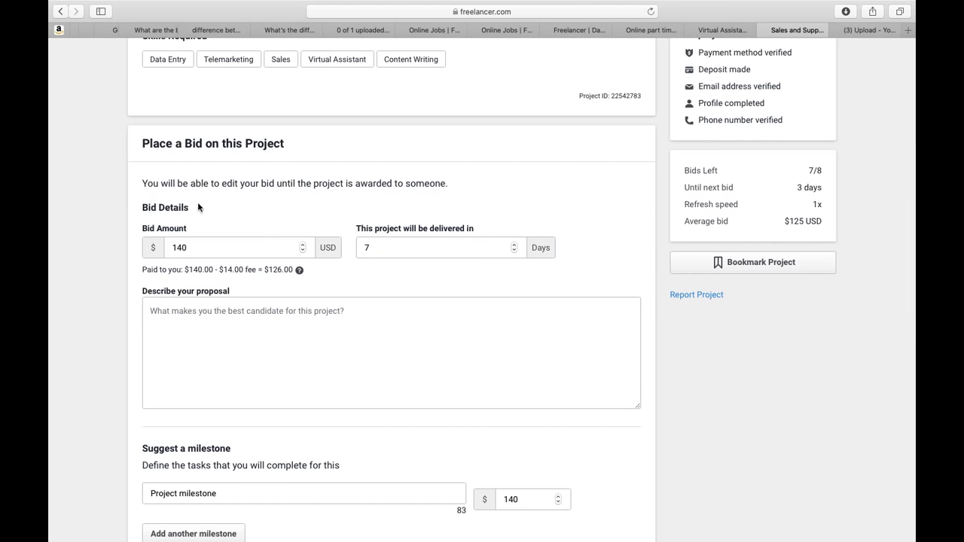
left_click(261, 241)
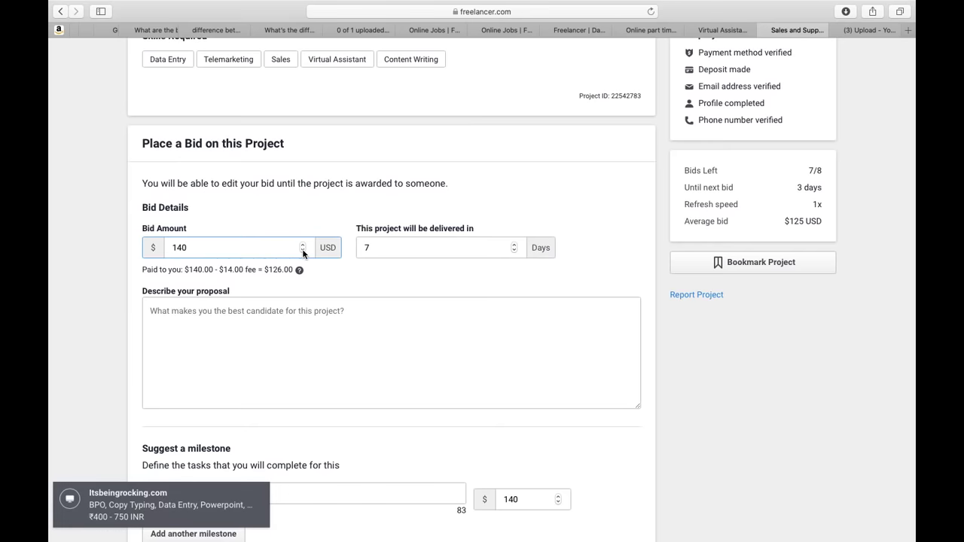
left_click(416, 296)
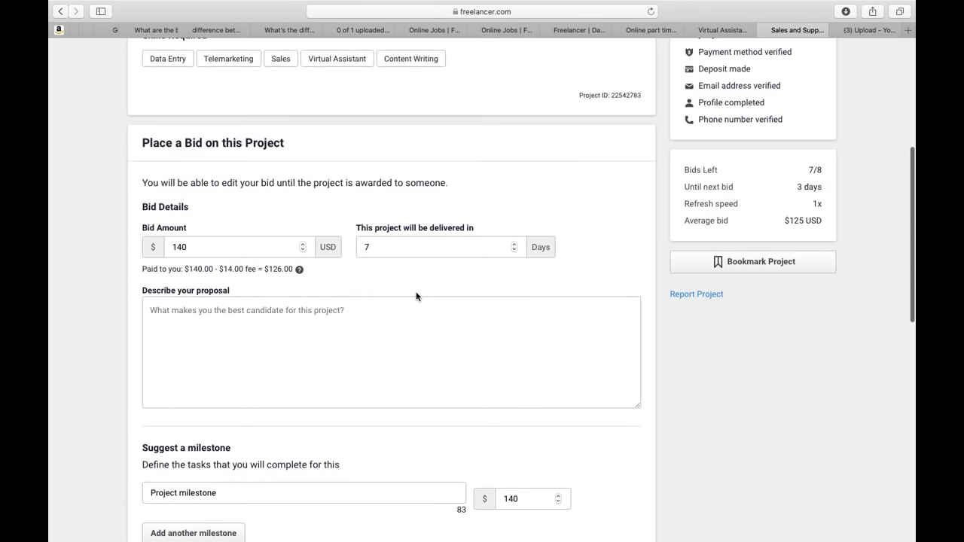
Review the proposal description, suggested milestone and optional upgrades sections of the Sales and Support bid form.
scroll(416, 296, "down", 3)
left_click(416, 292)
scroll(415, 293, "down", 1)
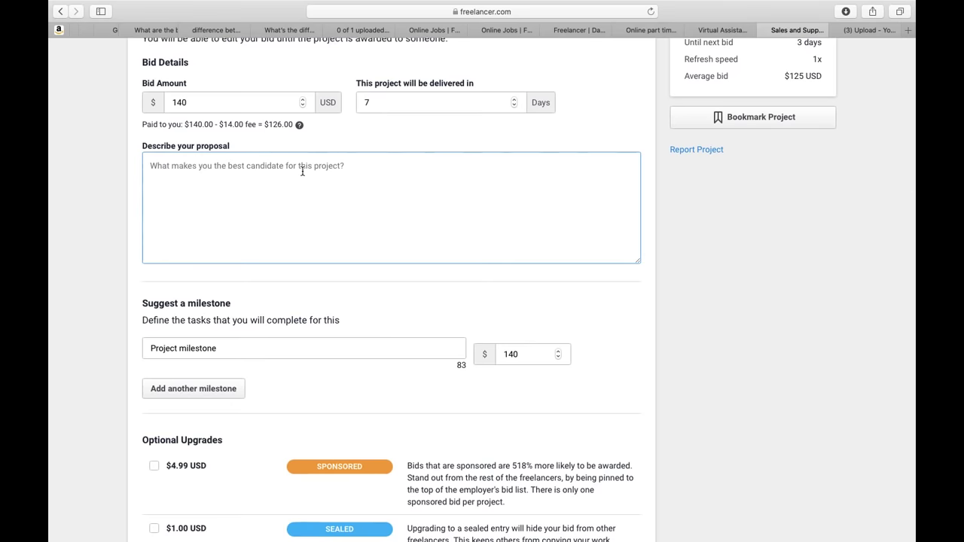
scroll(302, 172, "down", 2)
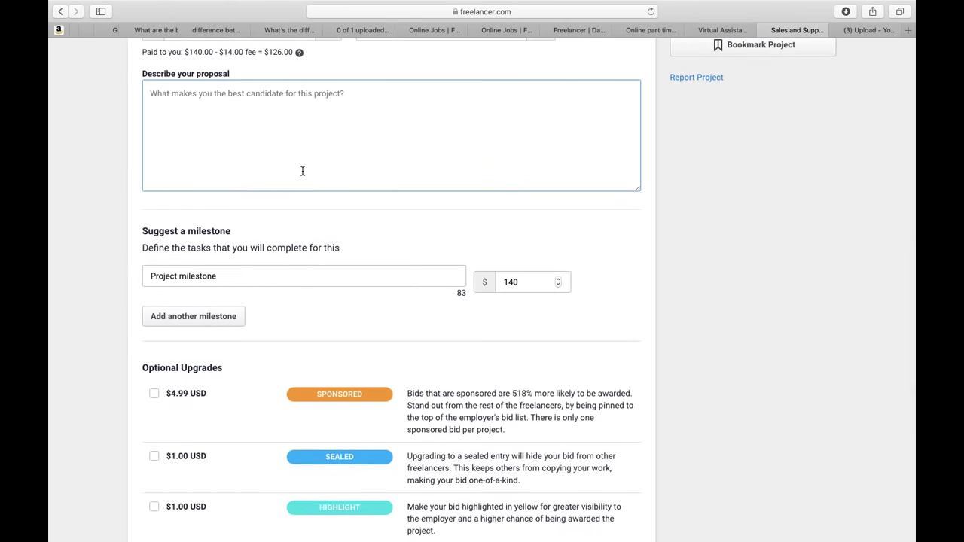
scroll(302, 172, "down", 2)
left_click(304, 186)
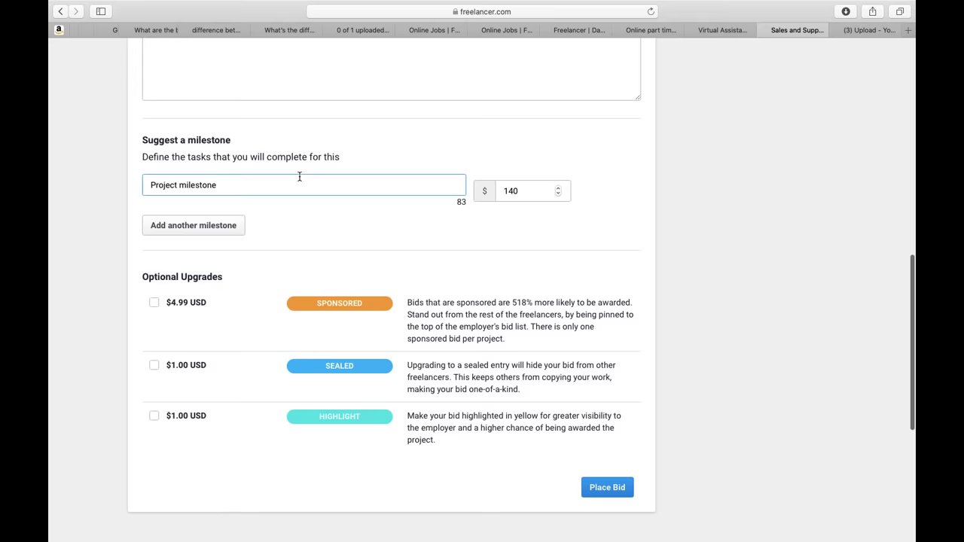
scroll(354, 177, "down", 3)
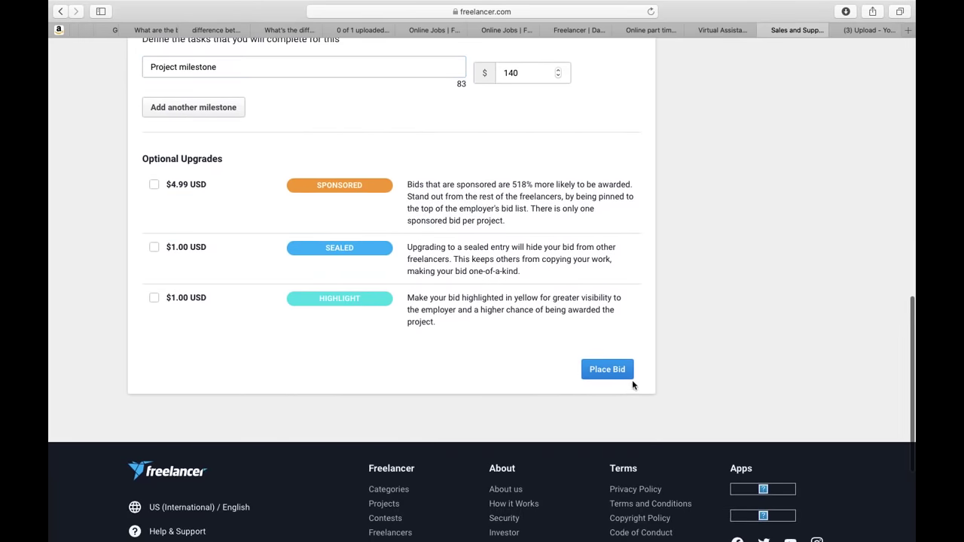
Recheck the bid amount field and examine the Sponsored, Sealed and Highlight upgrade options above the bid submission.
scroll(632, 384, "up", 10)
left_click(261, 302)
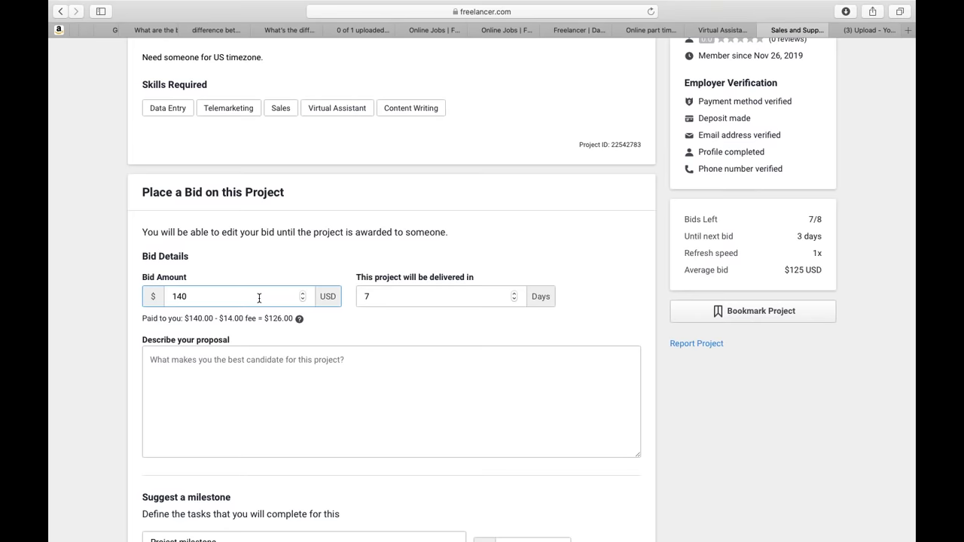
scroll(258, 297, "down", 9)
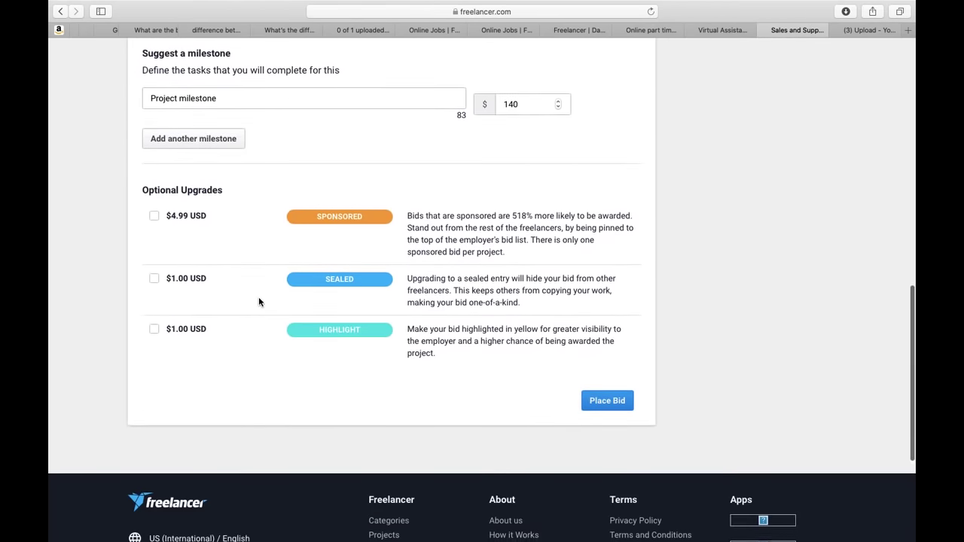
scroll(258, 299, "down", 2)
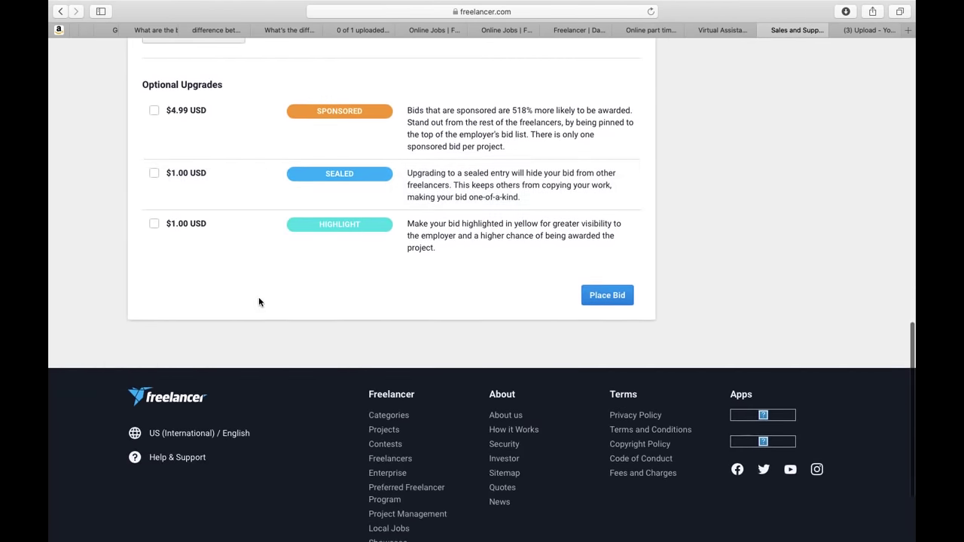
scroll(258, 299, "up", 4)
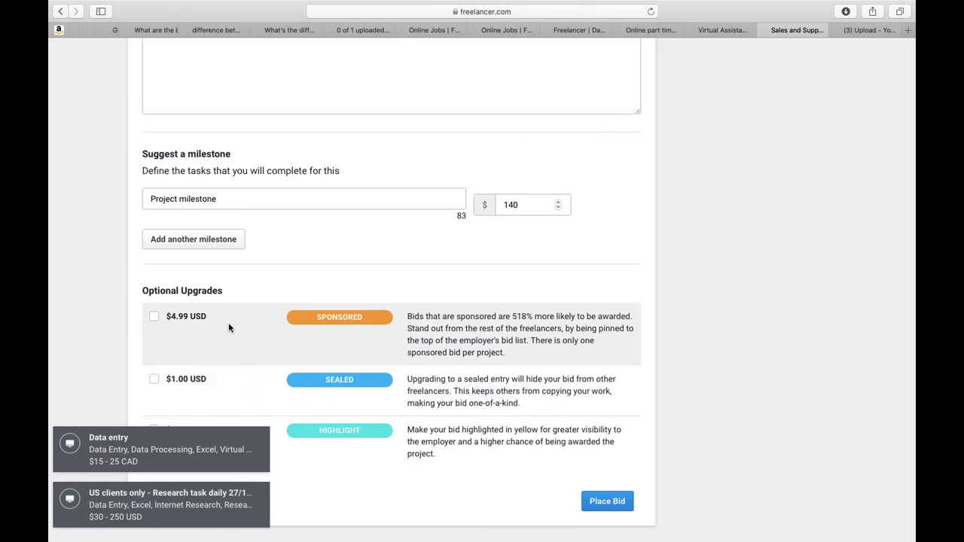
scroll(229, 328, "down", 3)
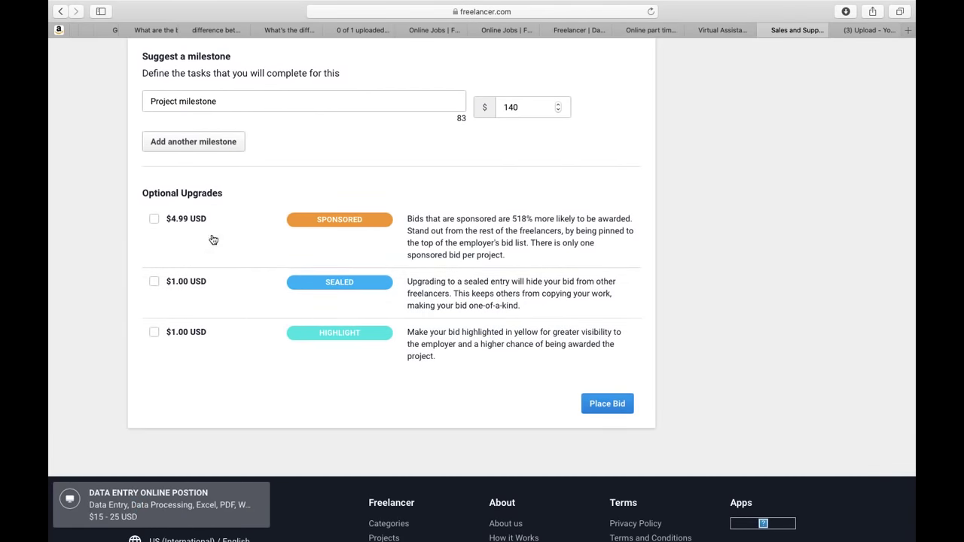
scroll(219, 255, "down", 5)
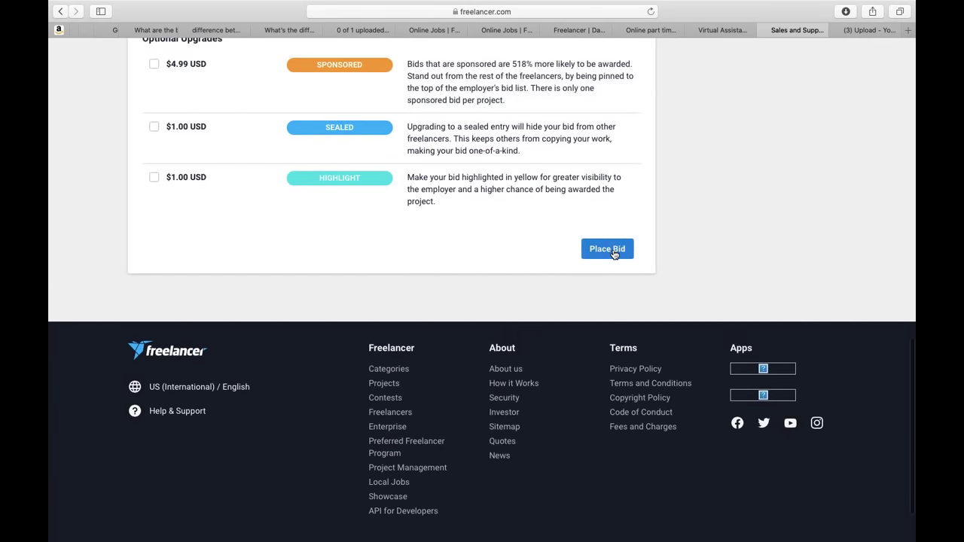
Try to place the 140 USD bid with a 7-day delivery and an empty proposal, and check the form's required fields.
left_click(610, 251)
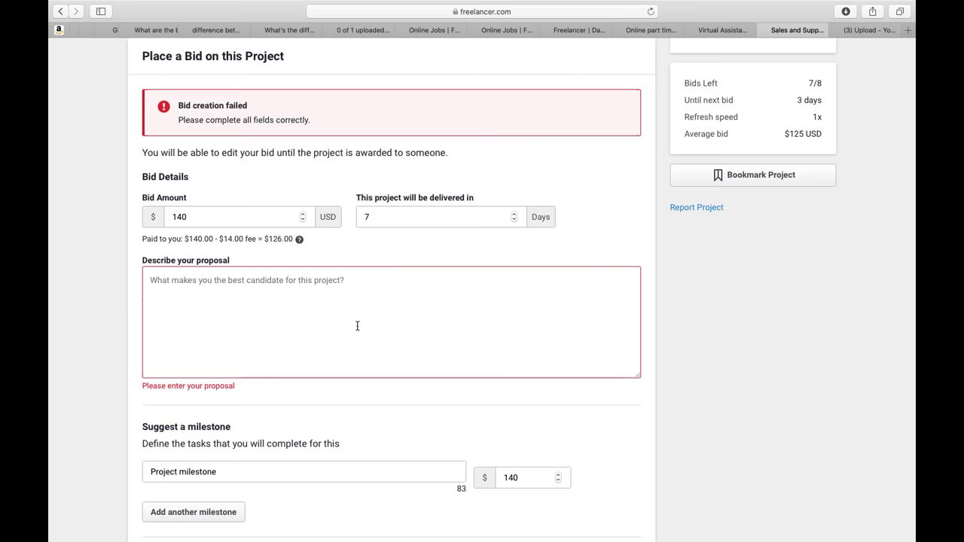
scroll(305, 304, "down", 2)
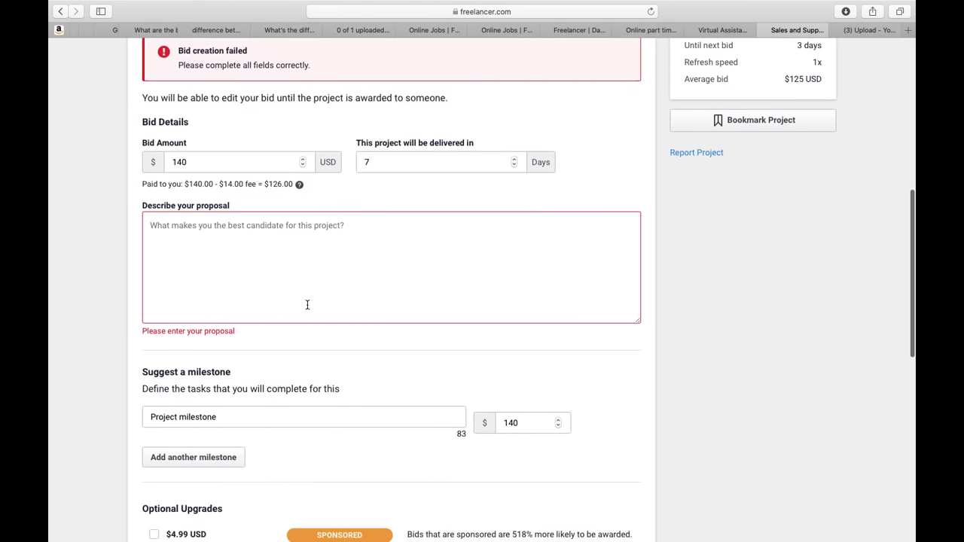
scroll(306, 305, "up", 10)
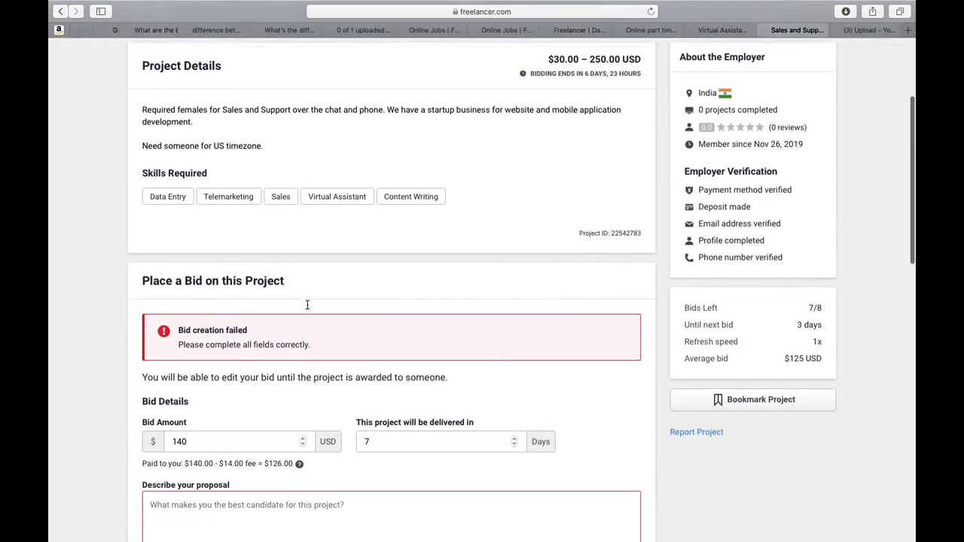
Open the account dashboard and look over its recent projects, account setup and bid summary.
left_click(65, 11)
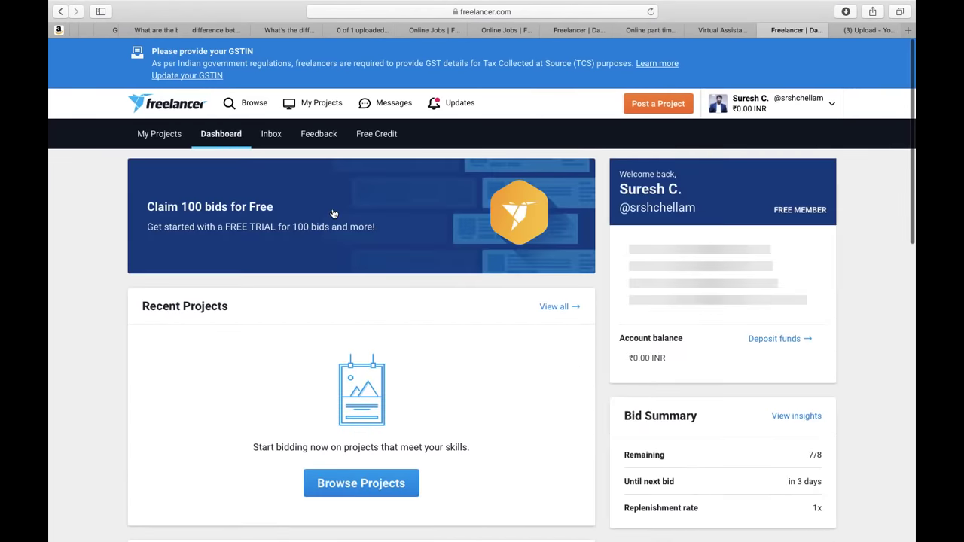
scroll(332, 211, "down", 3)
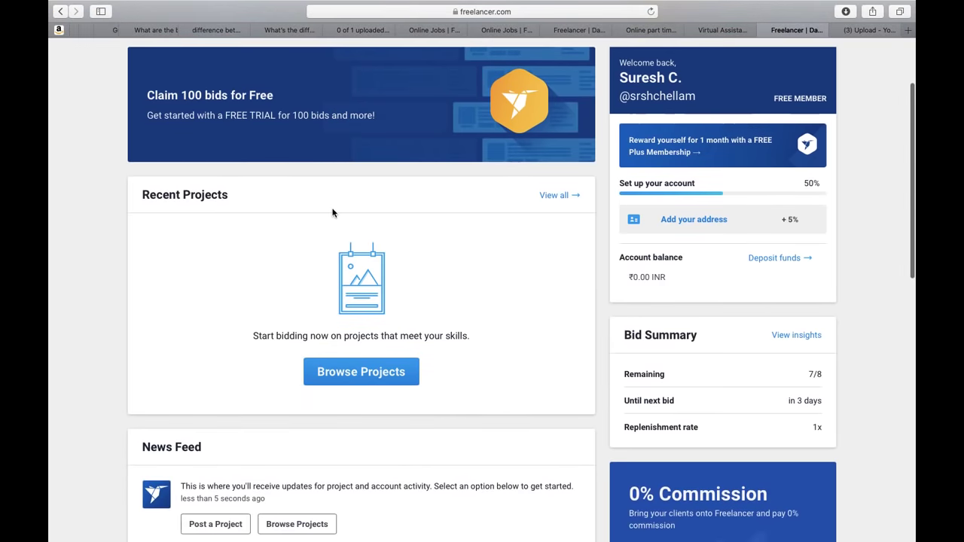
scroll(332, 208, "up", 3)
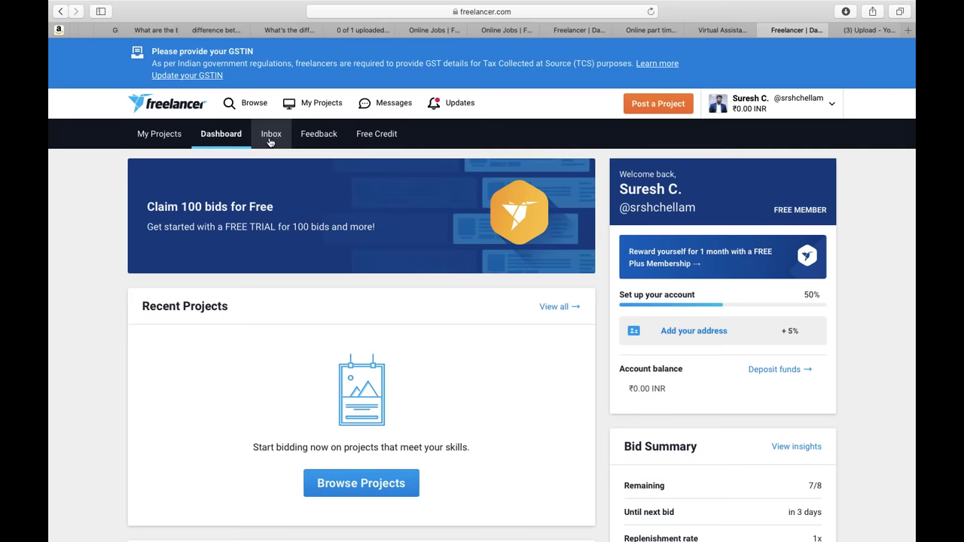
Return to the Sales and Support project and look through its bid form from the bid details to the optional upgrades.
left_click(61, 12)
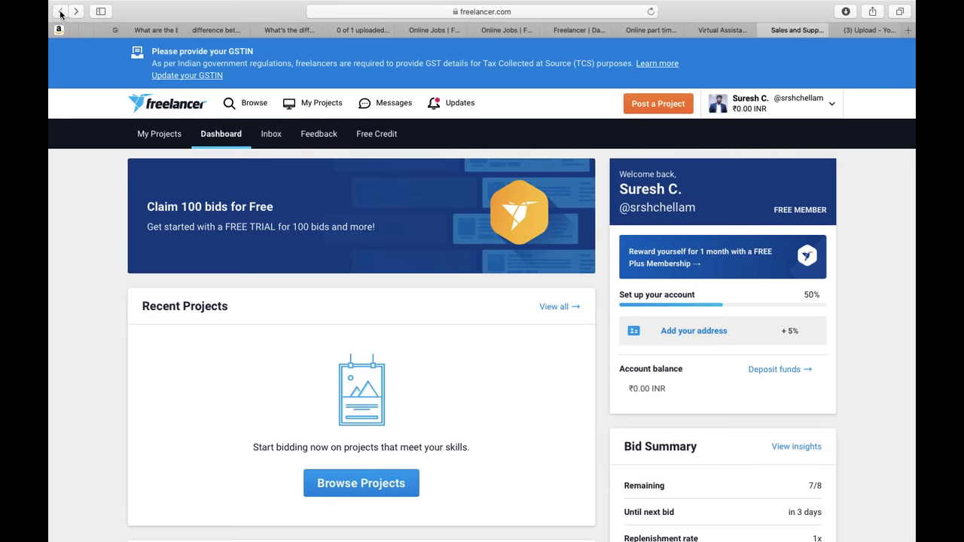
scroll(260, 268, "down", 10)
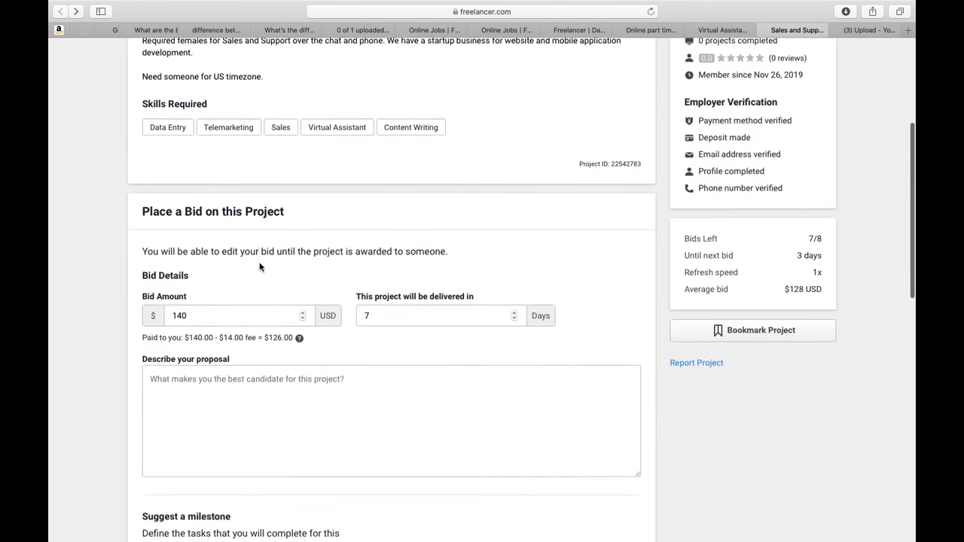
scroll(260, 267, "down", 5)
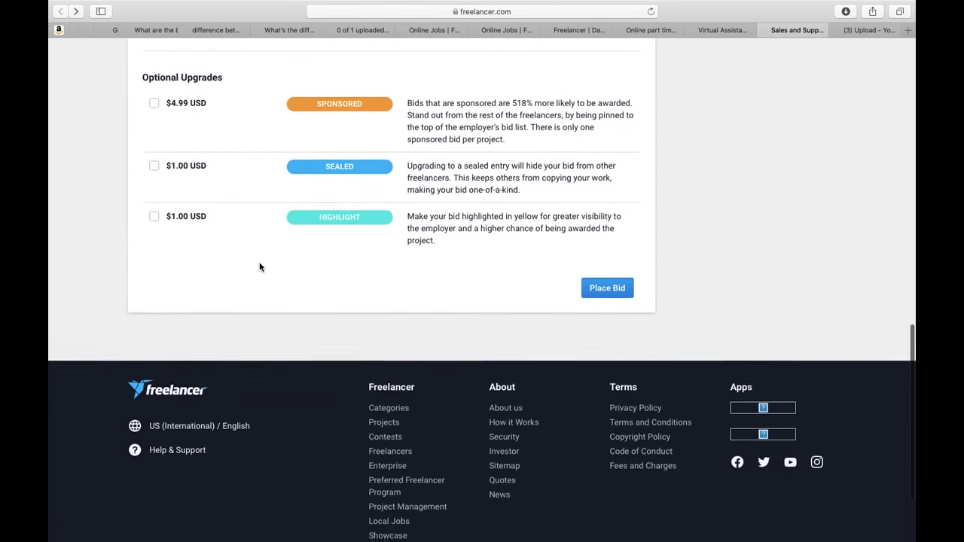
scroll(260, 267, "up", 20)
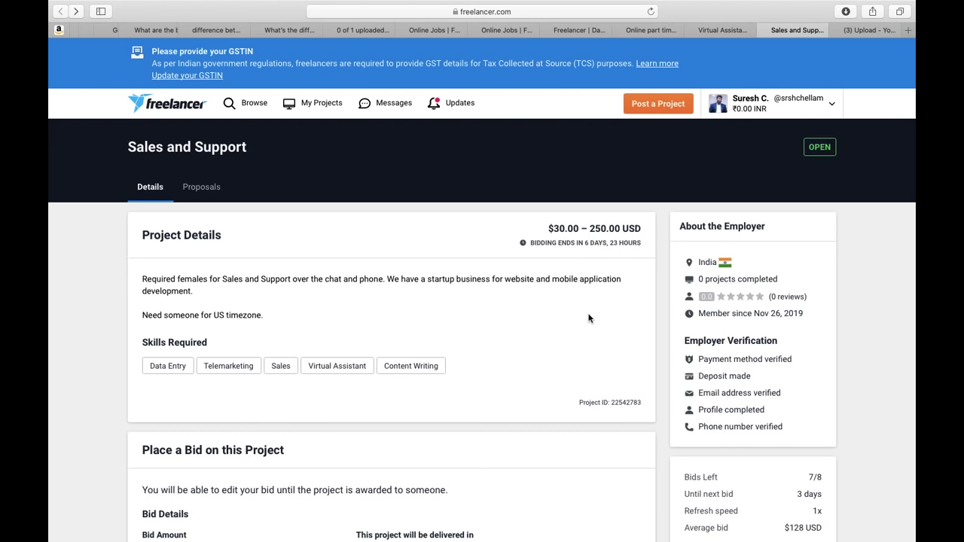
Examine the Sales and Support project details, the employer information and the employer verification list.
scroll(589, 318, "down", 2)
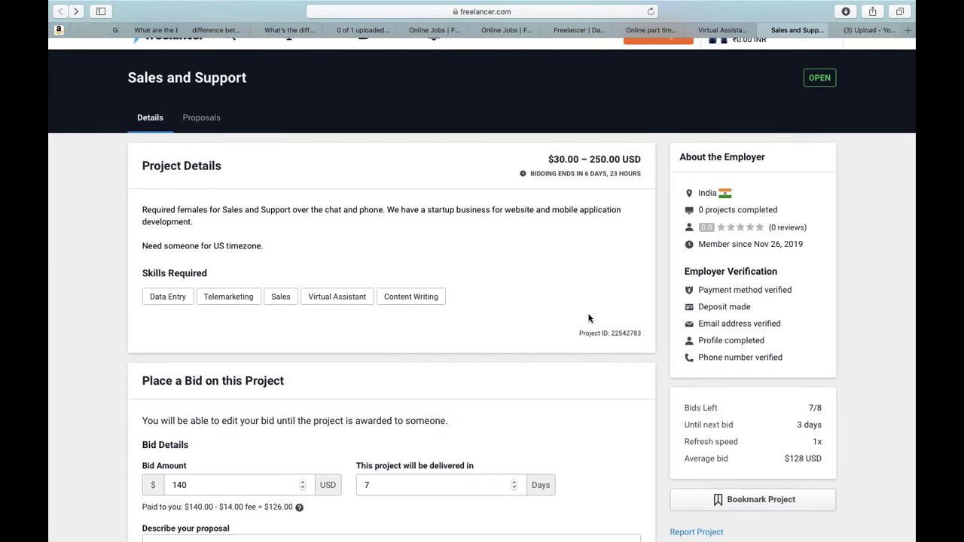
scroll(589, 318, "down", 3)
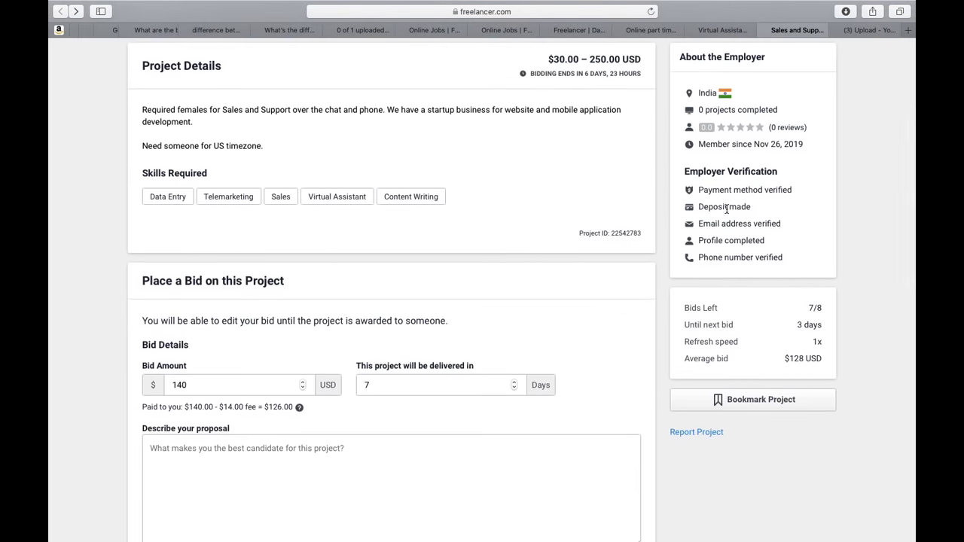
scroll(726, 209, "up", 1)
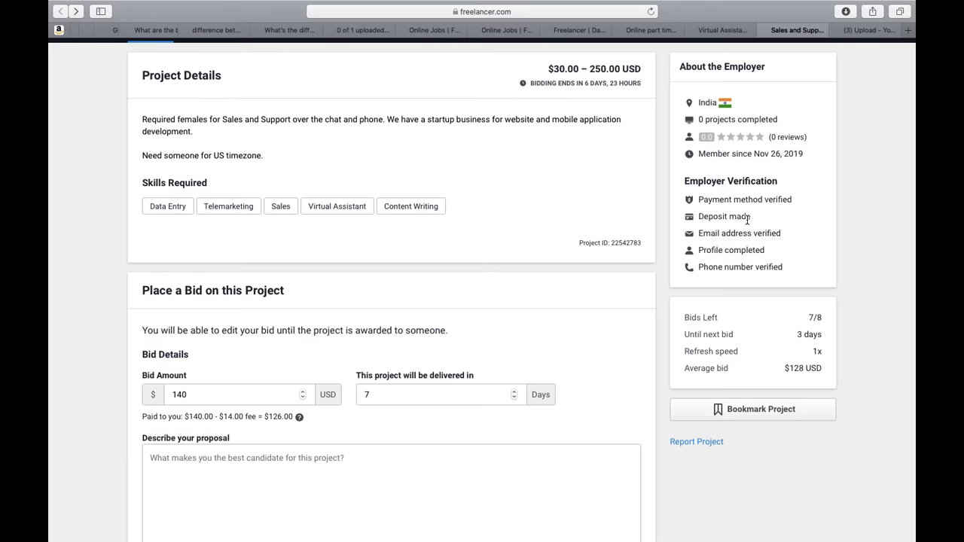
scroll(747, 219, "down", 2)
scroll(747, 220, "up", 5)
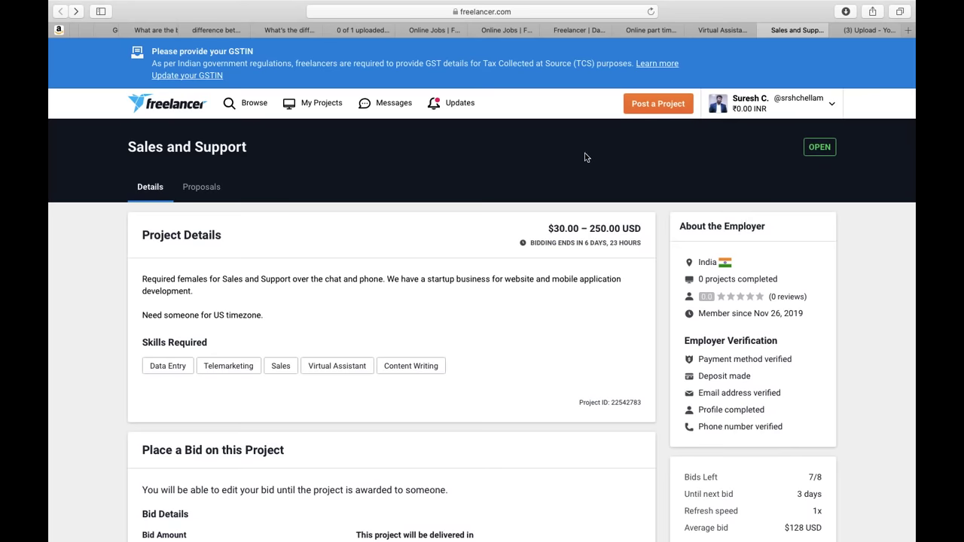
Check the recent project updates, close the list and look over the Sales and Support page again.
left_click(461, 105)
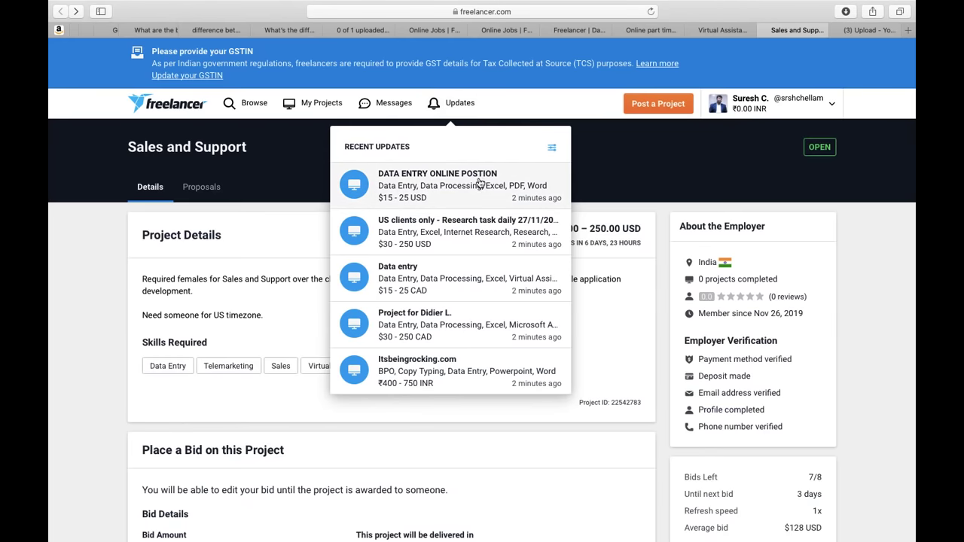
scroll(480, 183, "down", 3)
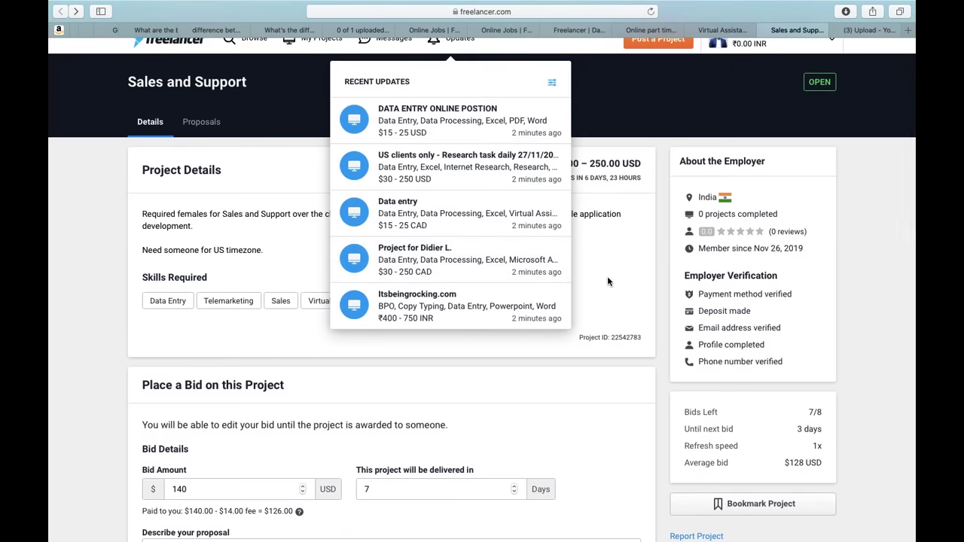
scroll(607, 277, "down", 5)
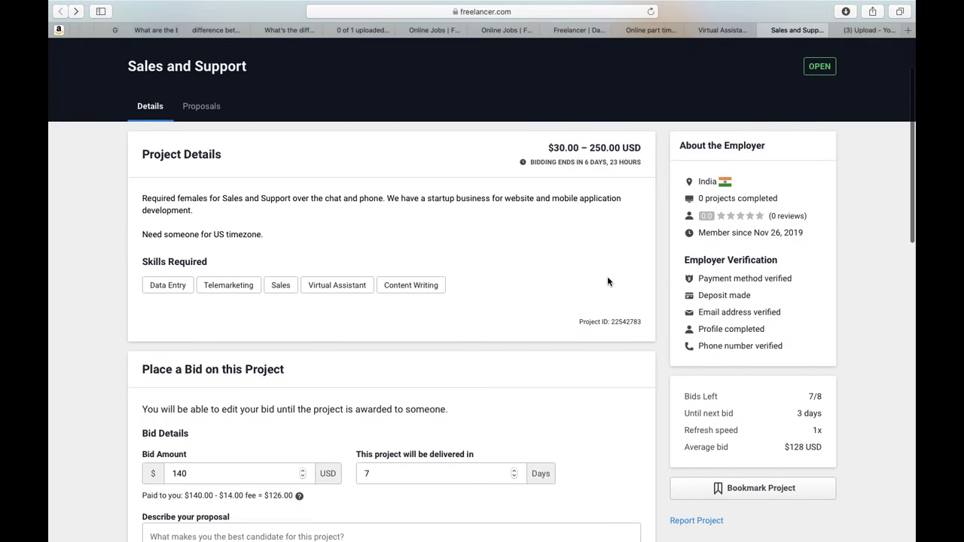
scroll(608, 280, "down", 4)
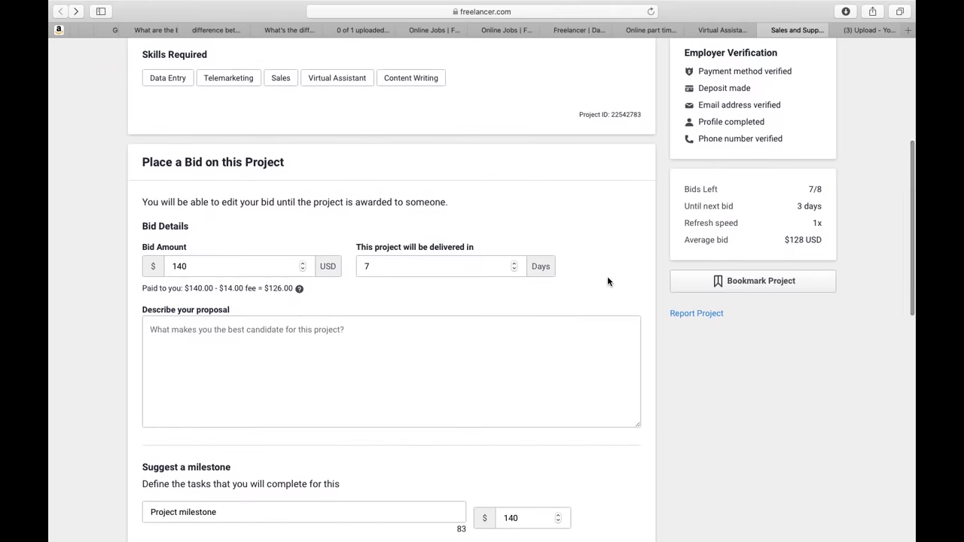
scroll(607, 276, "up", 10)
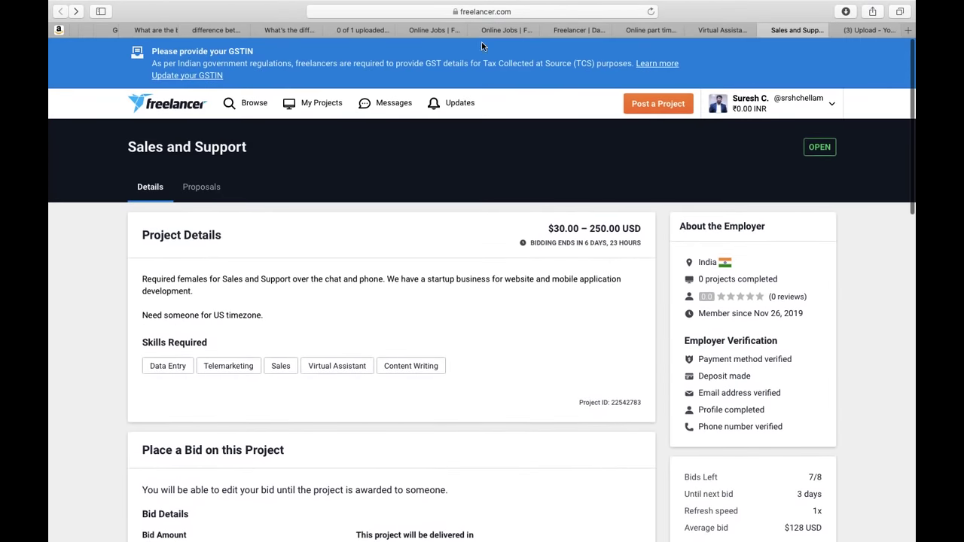
Switch to the open Virtual Assistant project and review its tasks, required skills and employer verification.
left_click(715, 30)
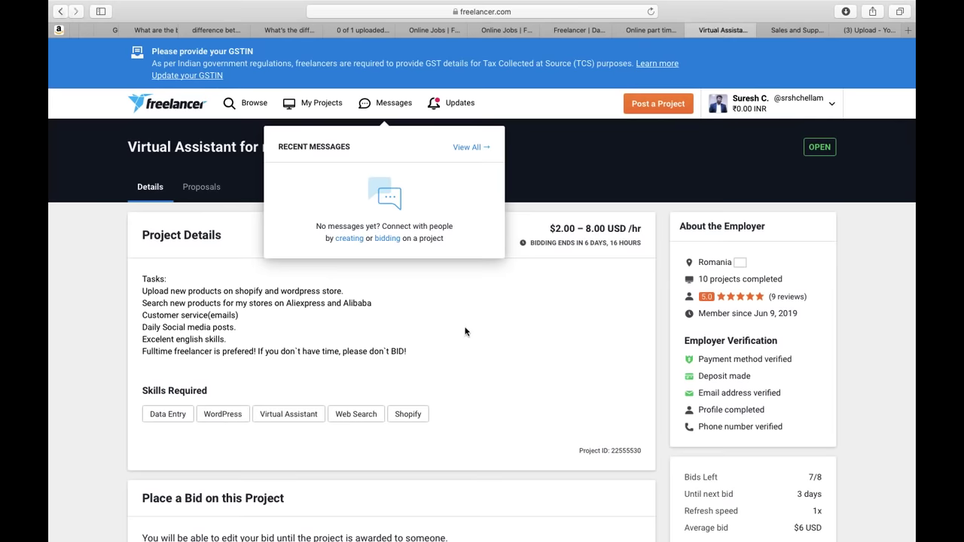
scroll(464, 331, "down", 3)
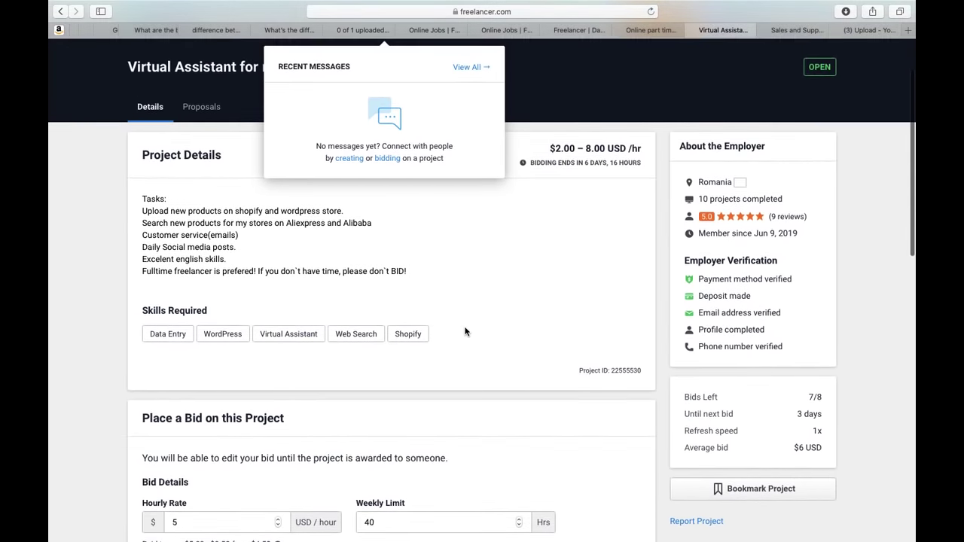
scroll(465, 332, "down", 1)
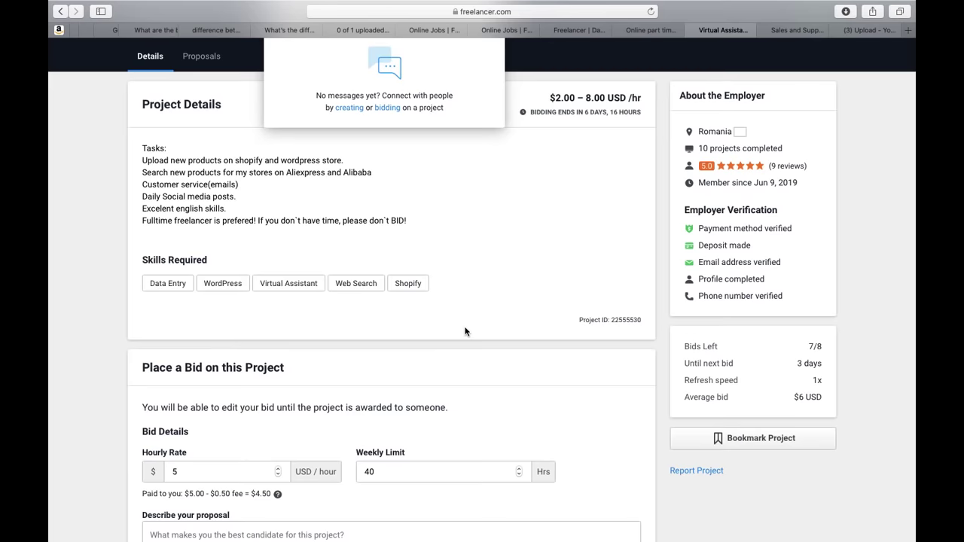
Switch to the project offering online part-time and full-time work for students and housewives, and review its description and bid form.
left_click(640, 34)
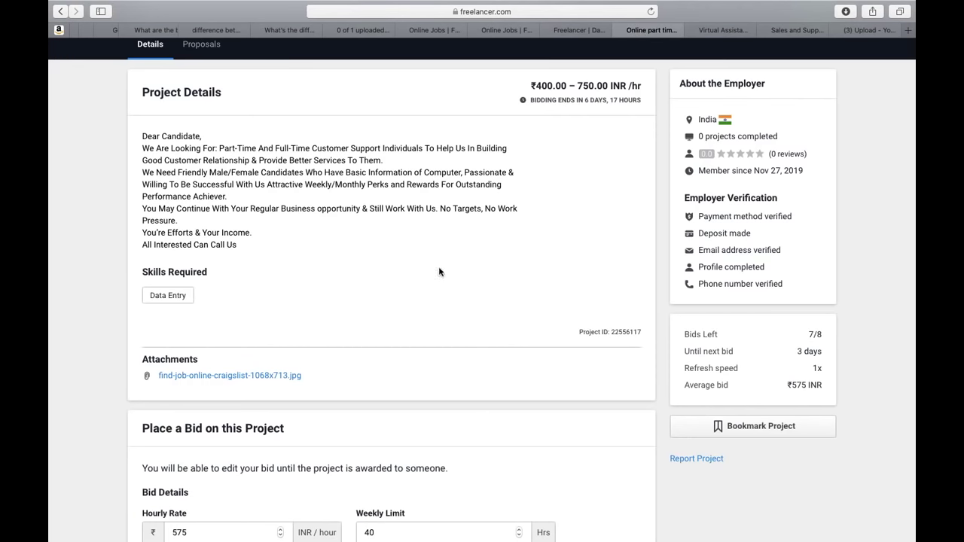
scroll(439, 271, "down", 5)
scroll(440, 272, "down", 3)
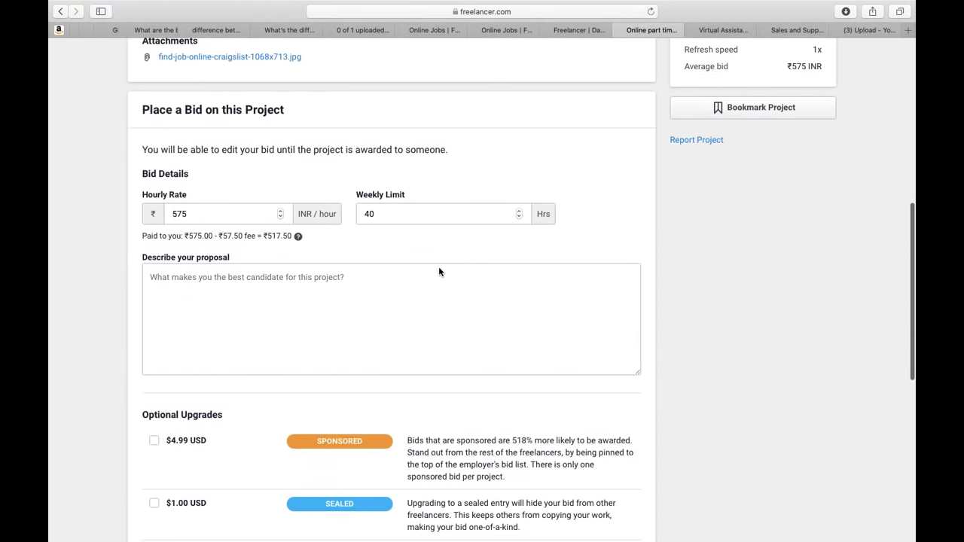
scroll(440, 269, "up", 8)
scroll(440, 267, "up", 2)
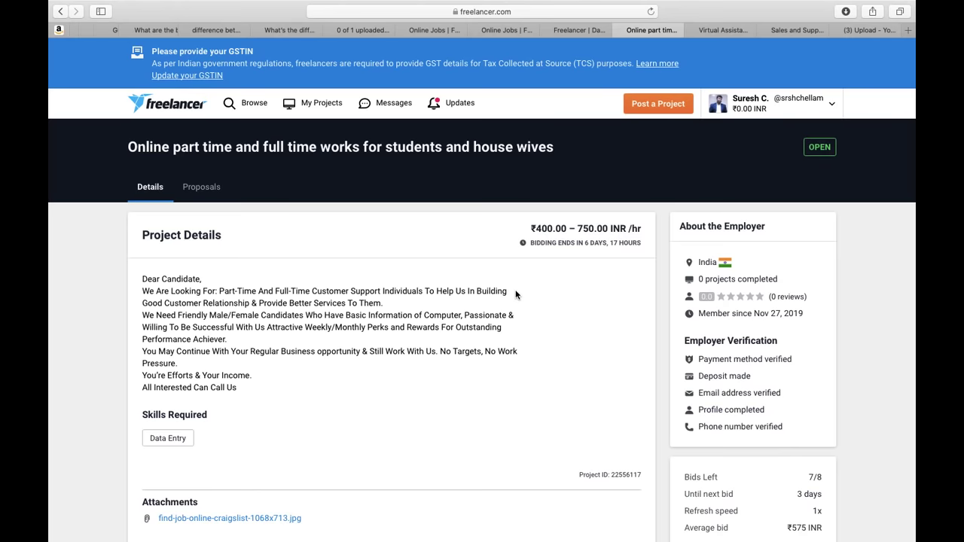
mouse_move(472, 7)
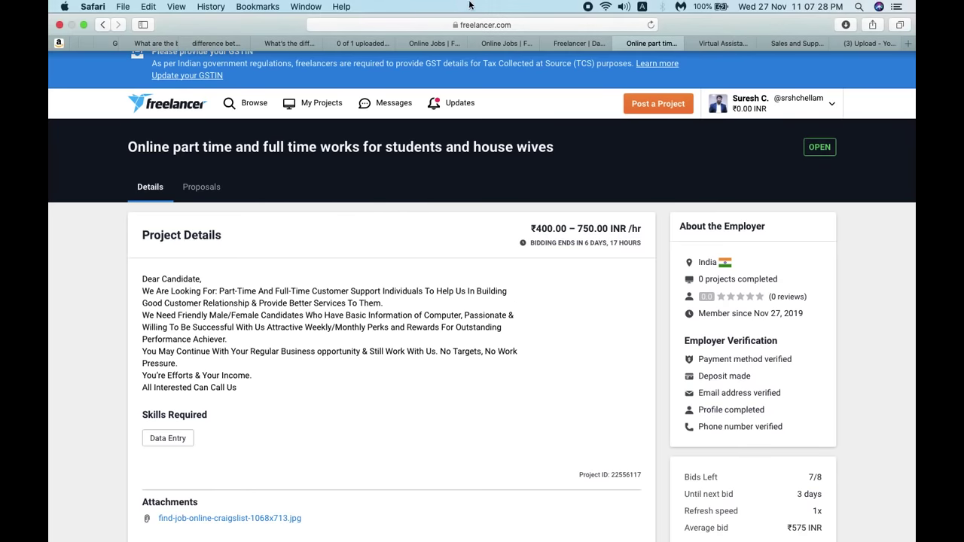